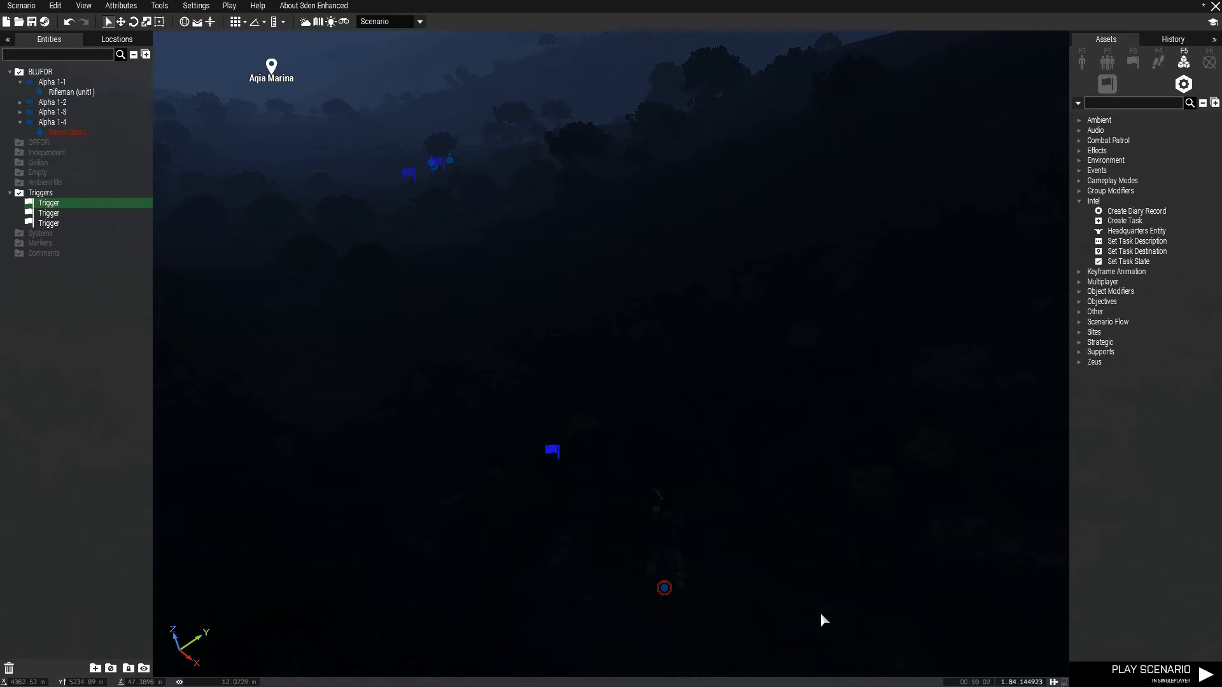
- Fly the camera across the valley near Agia Marina down onto the Recon Scout and select it
right_drag(820, 612, 729, 586)
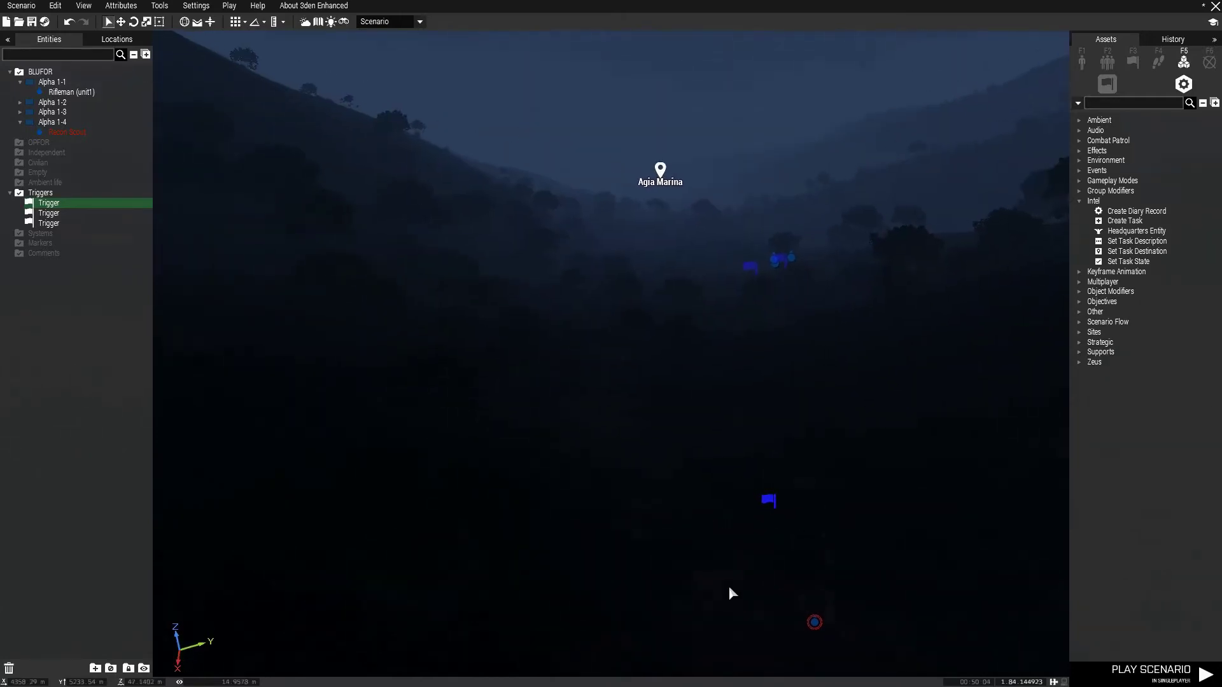
key(d)
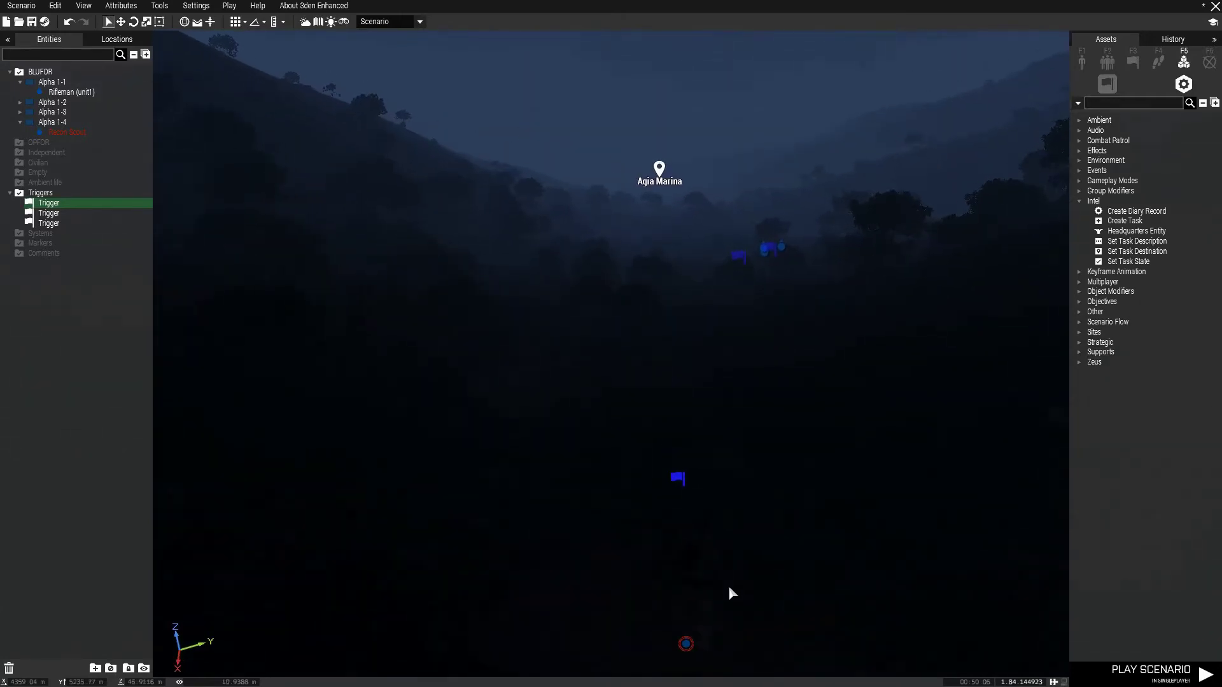
key(w)
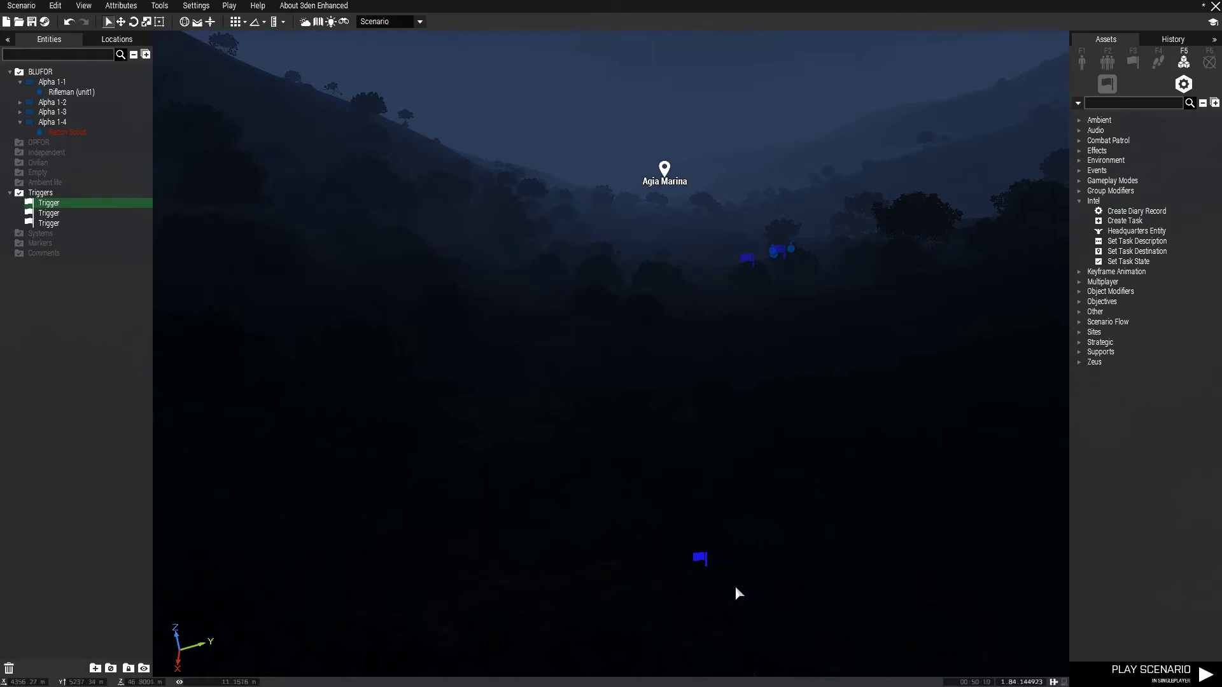
key(s)
key(d)
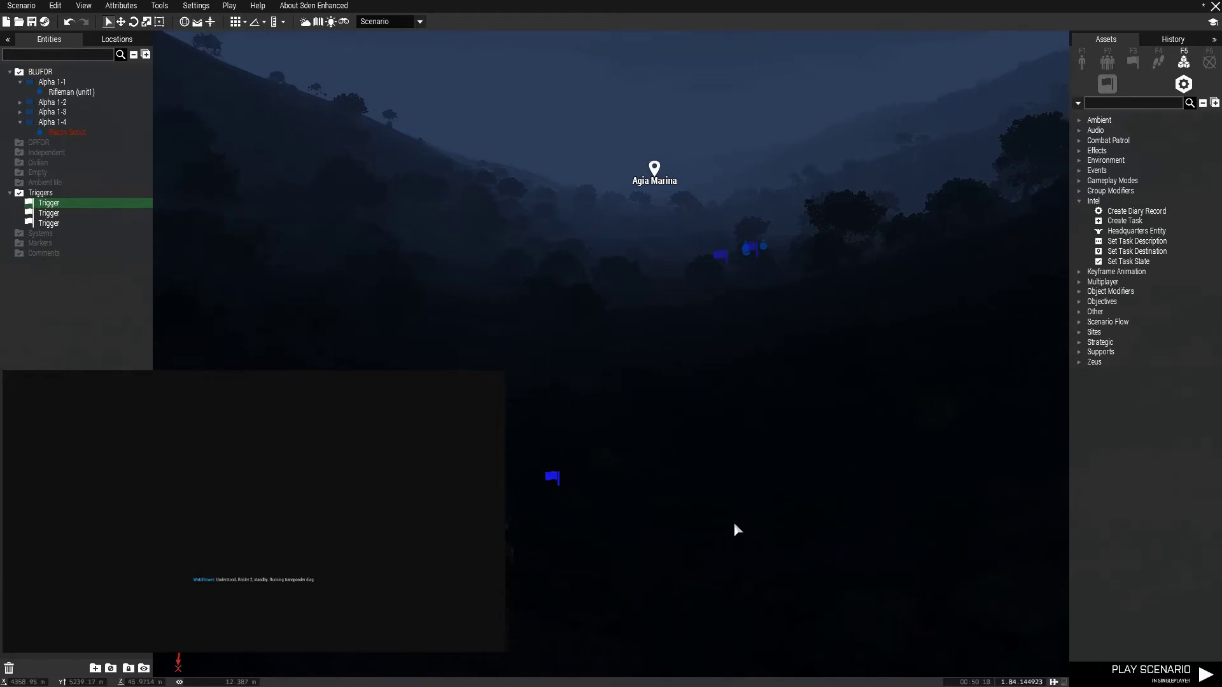
right_drag(707, 524, 738, 521)
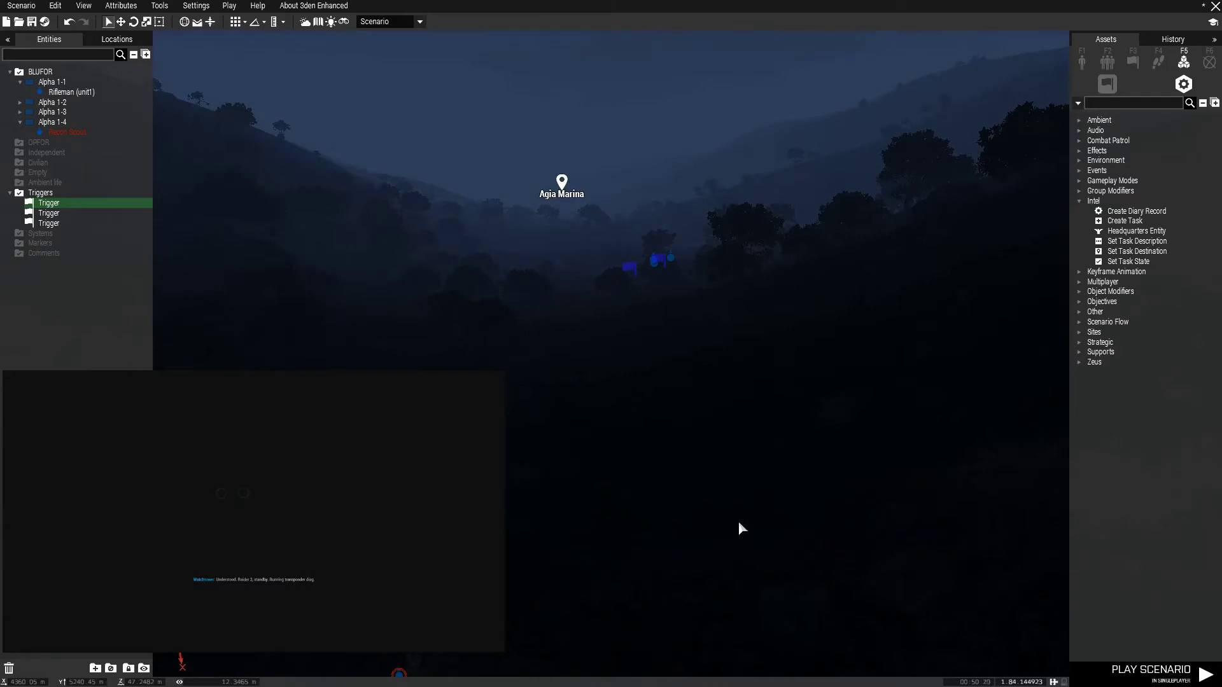
key(w)
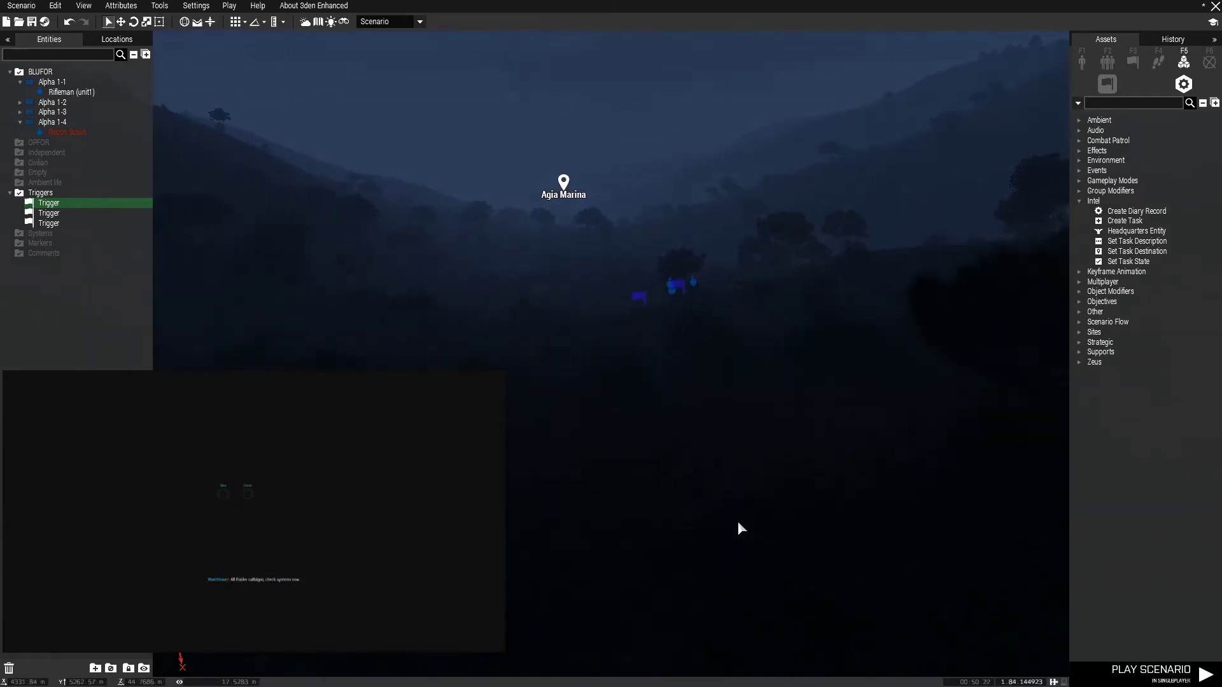
key(w)
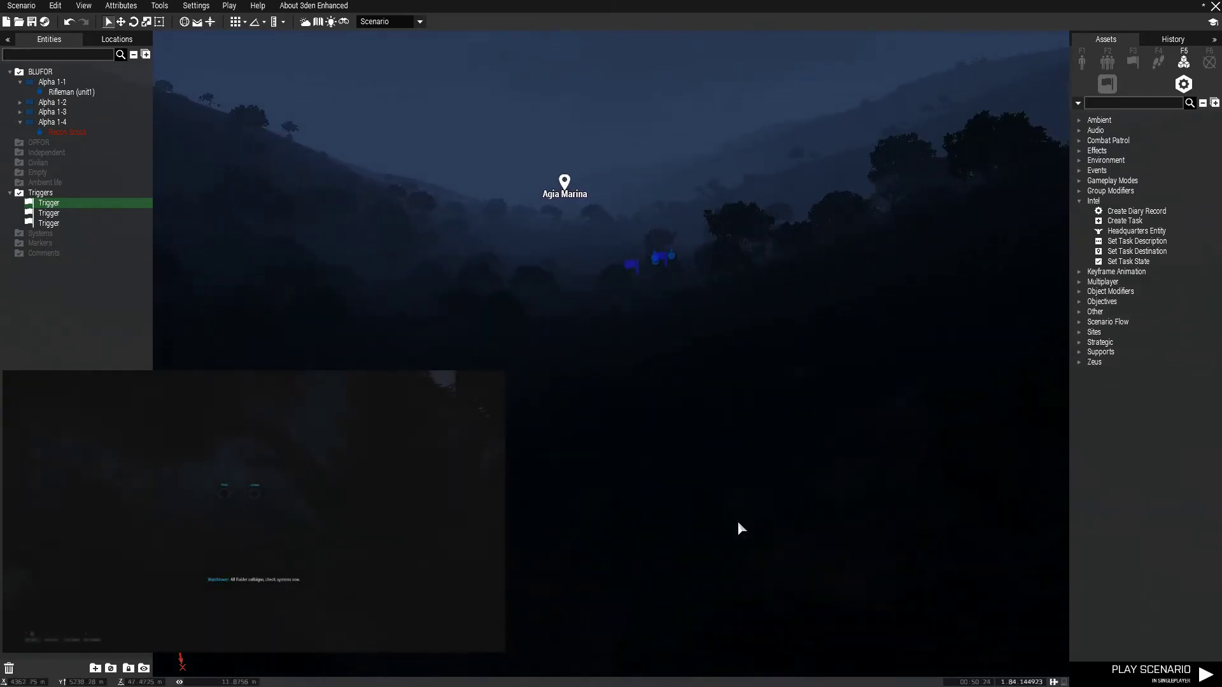
right_drag(738, 521, 788, 552)
key(w)
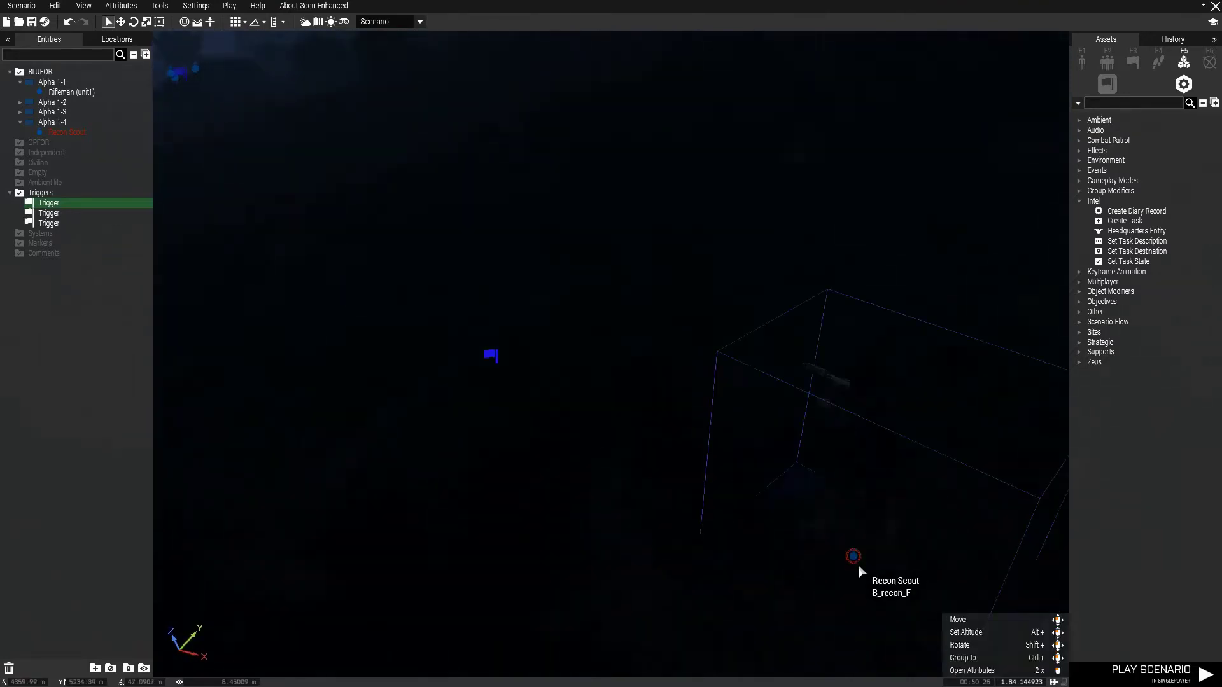
right_drag(859, 565, 729, 441)
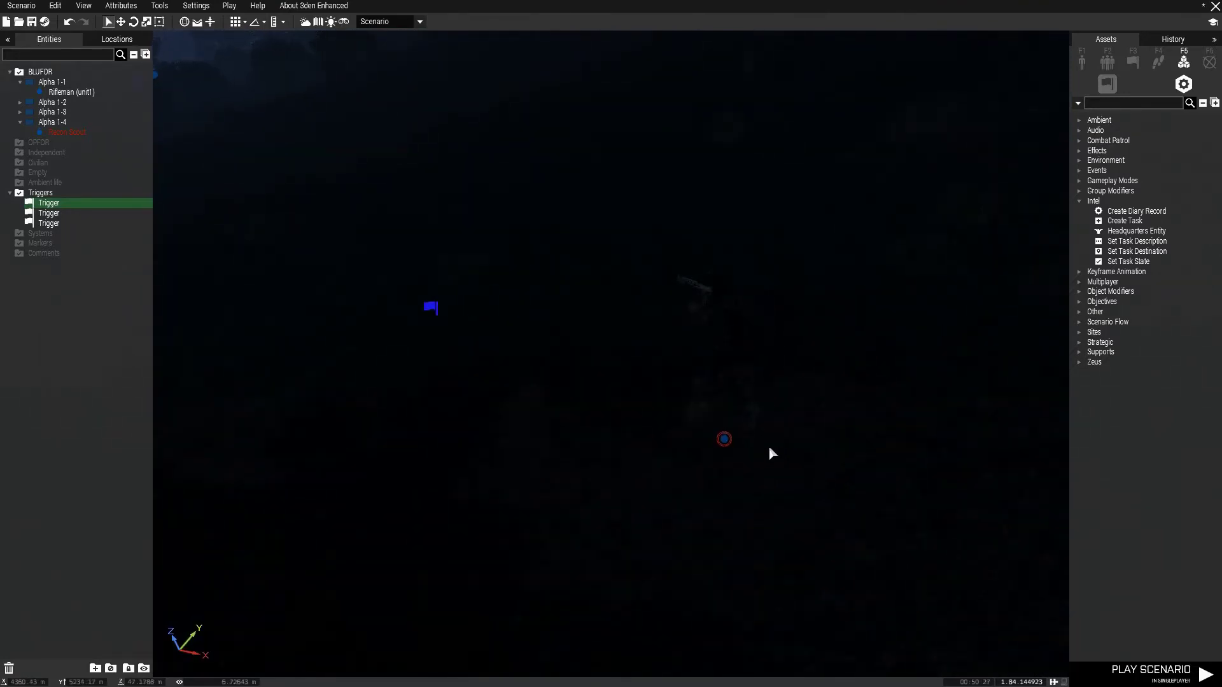
click(725, 439)
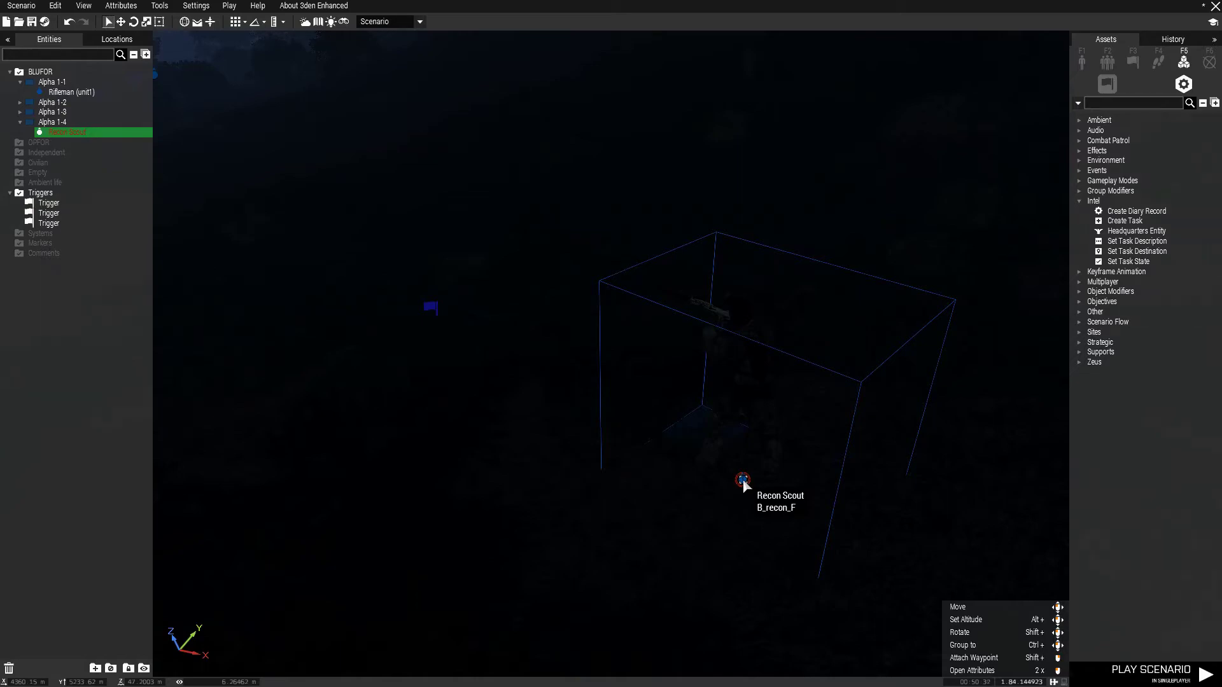
- Give the Recon Scout unit the variable name playerOne in its attributes
double_click(744, 481)
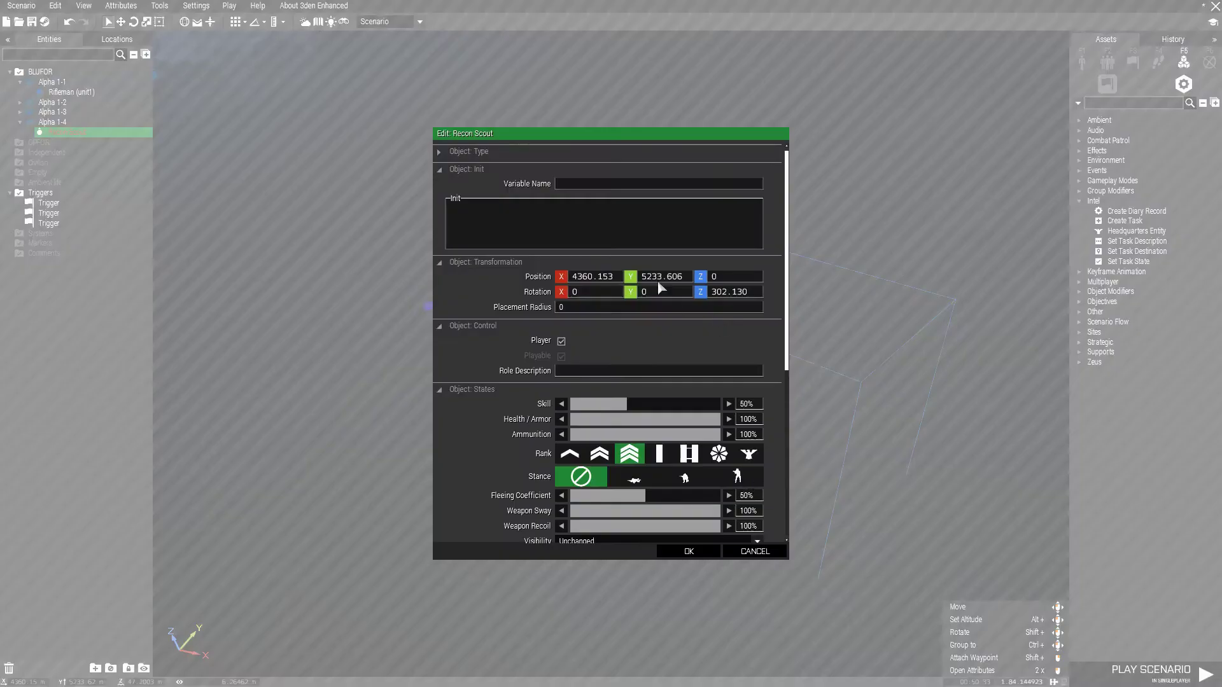
click(575, 187)
text(pla)
text(yer)
text(1)
text(o)
key(BackSpace)
text(One)
- Confirm the playerOne name, turn toward the trigger and bring up its attributes
click(688, 551)
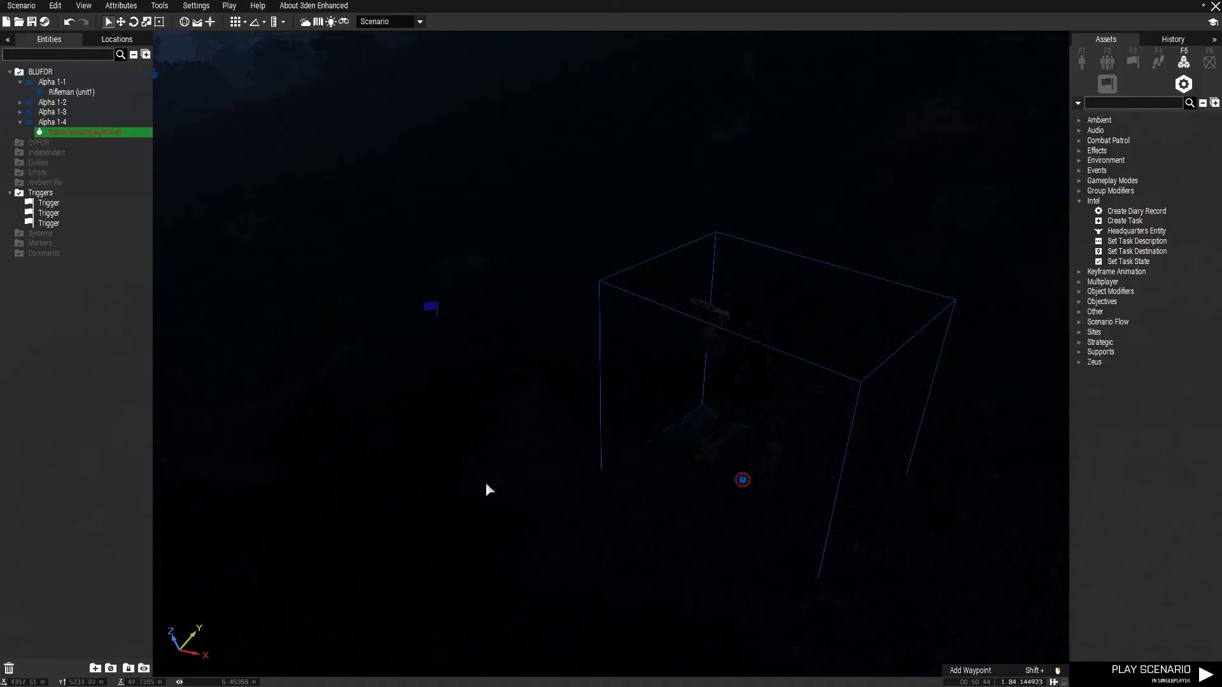
right_drag(547, 385, 421, 366)
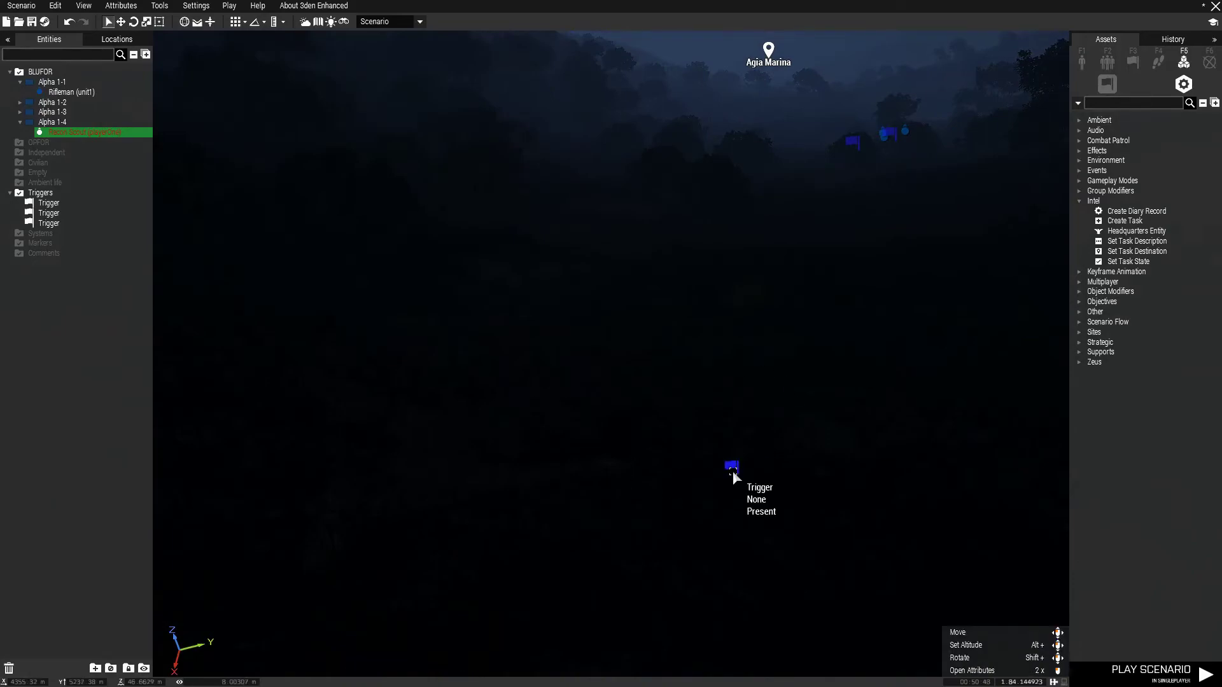
double_click(732, 471)
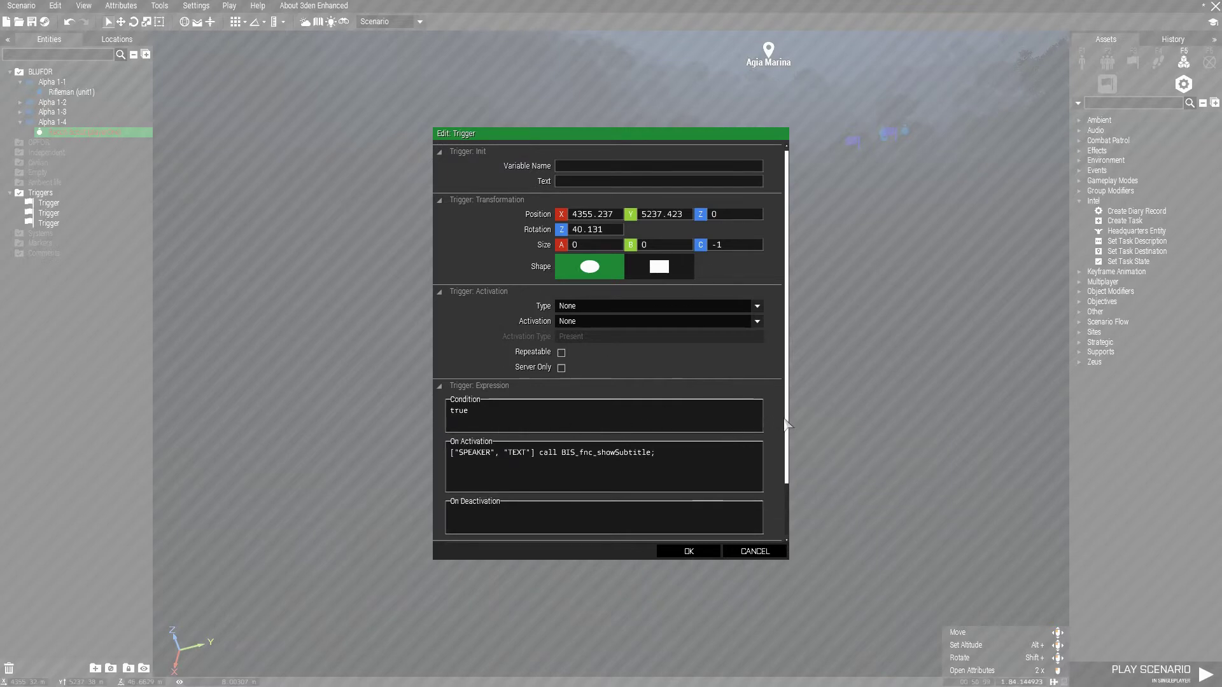
scroll(785, 422, down, 2)
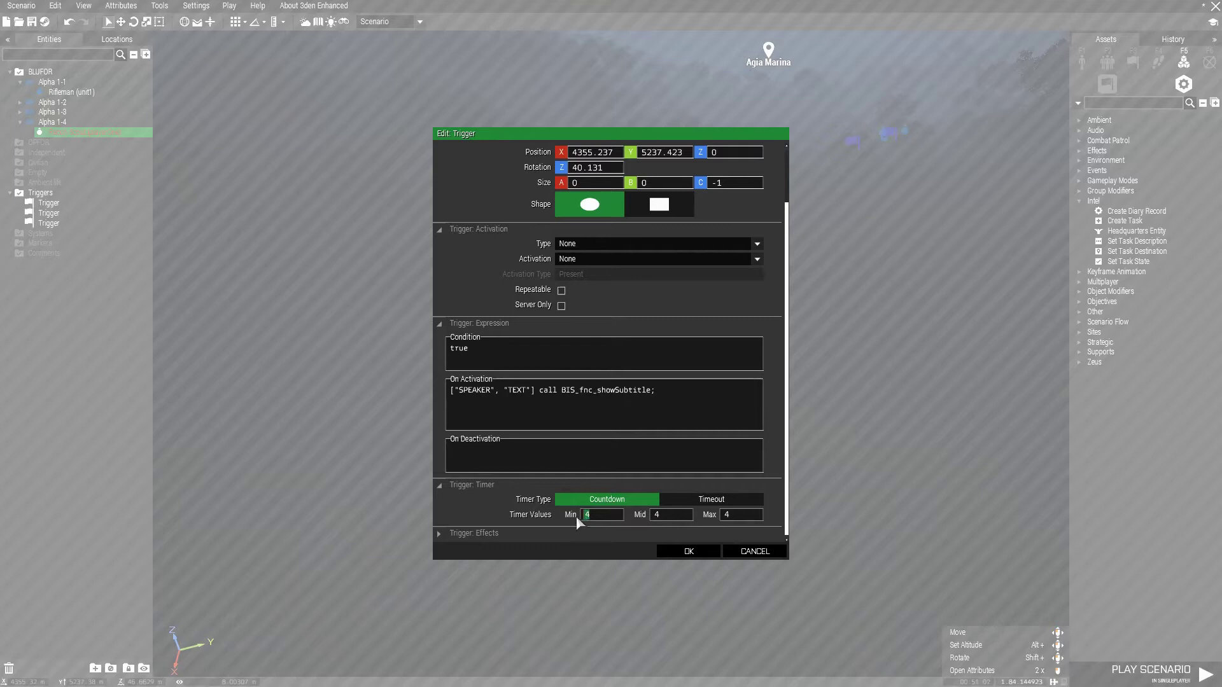
text(5)
- Make the subtitle read BASE announcing the mission is a GO and to link up with Alpha Team
double_click(656, 514)
double_click(726, 514)
double_click(474, 390)
text(BASE)
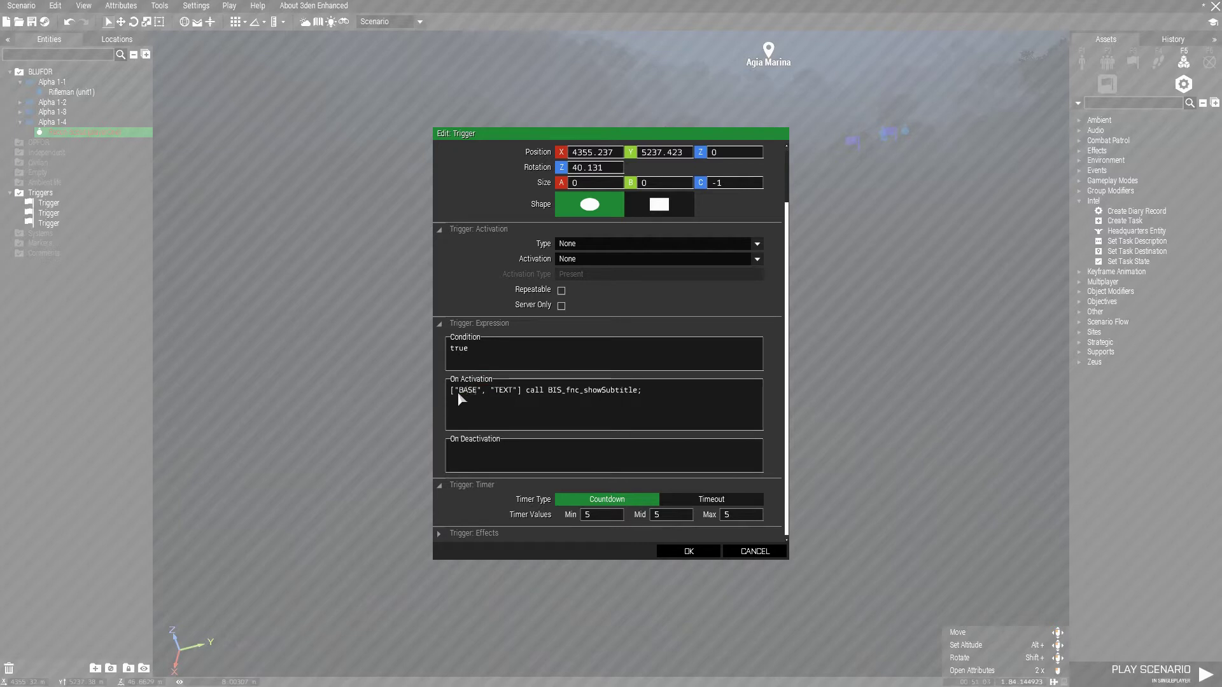
double_click(507, 390)
key(BackSpace)
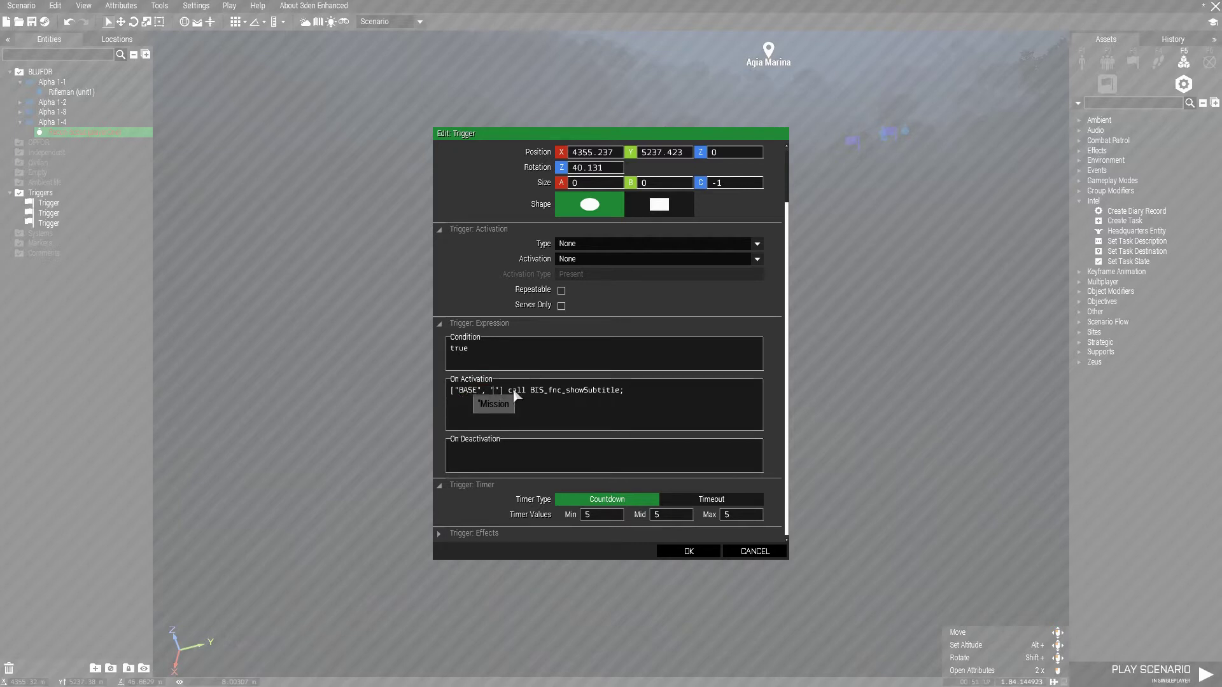
text(Mission 1)
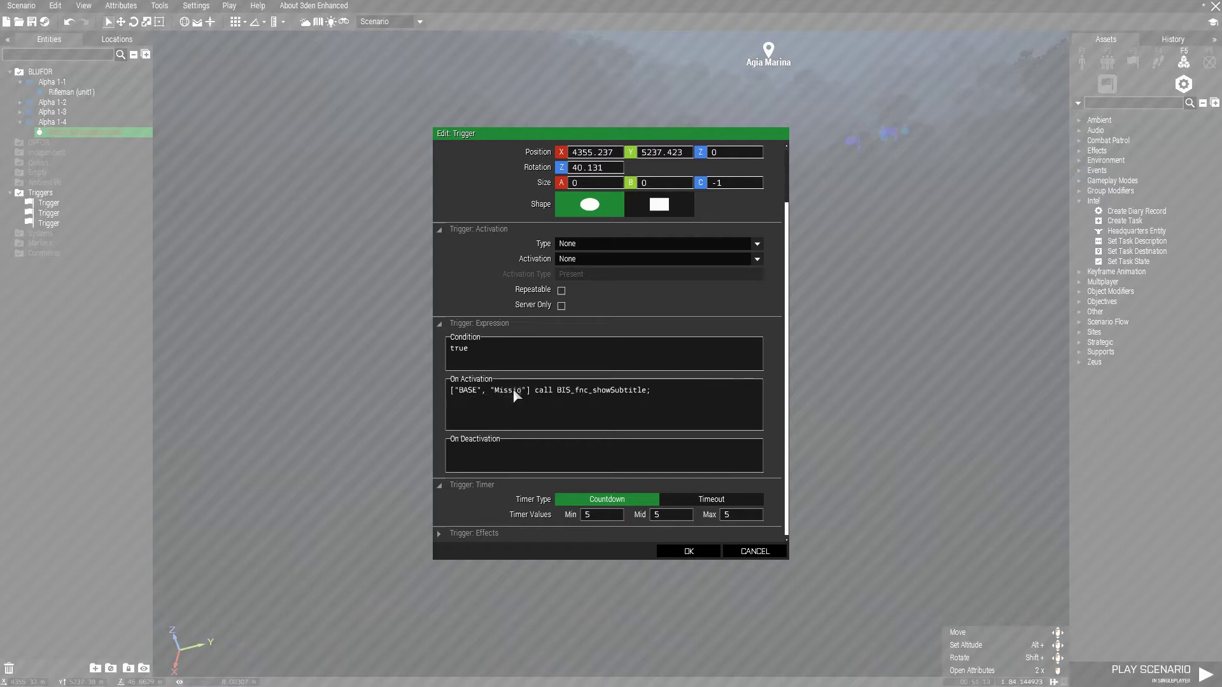
text(s a GO)
text(, )
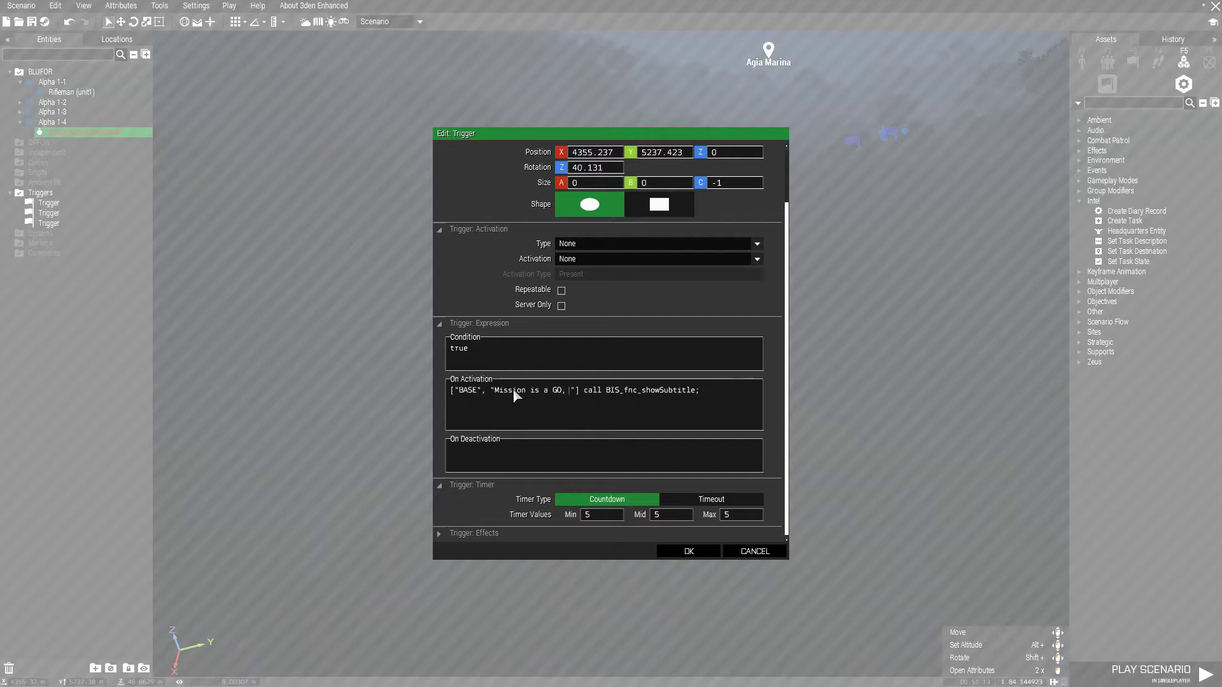
text(locat)
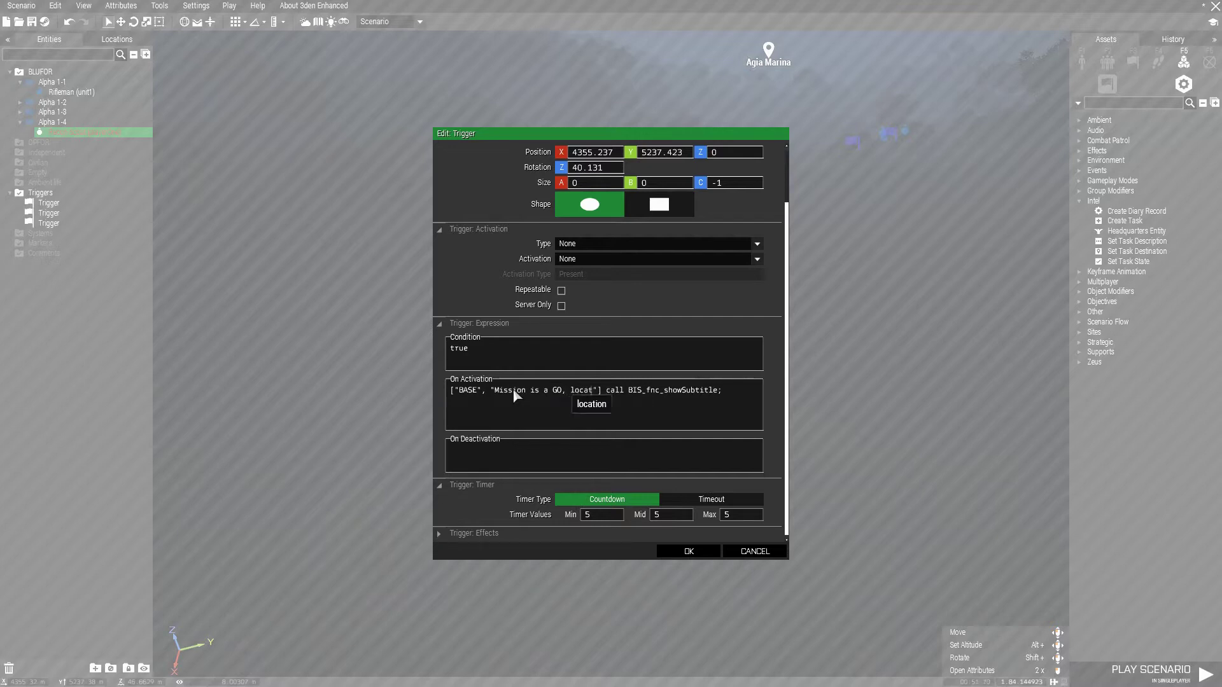
text(e and link)
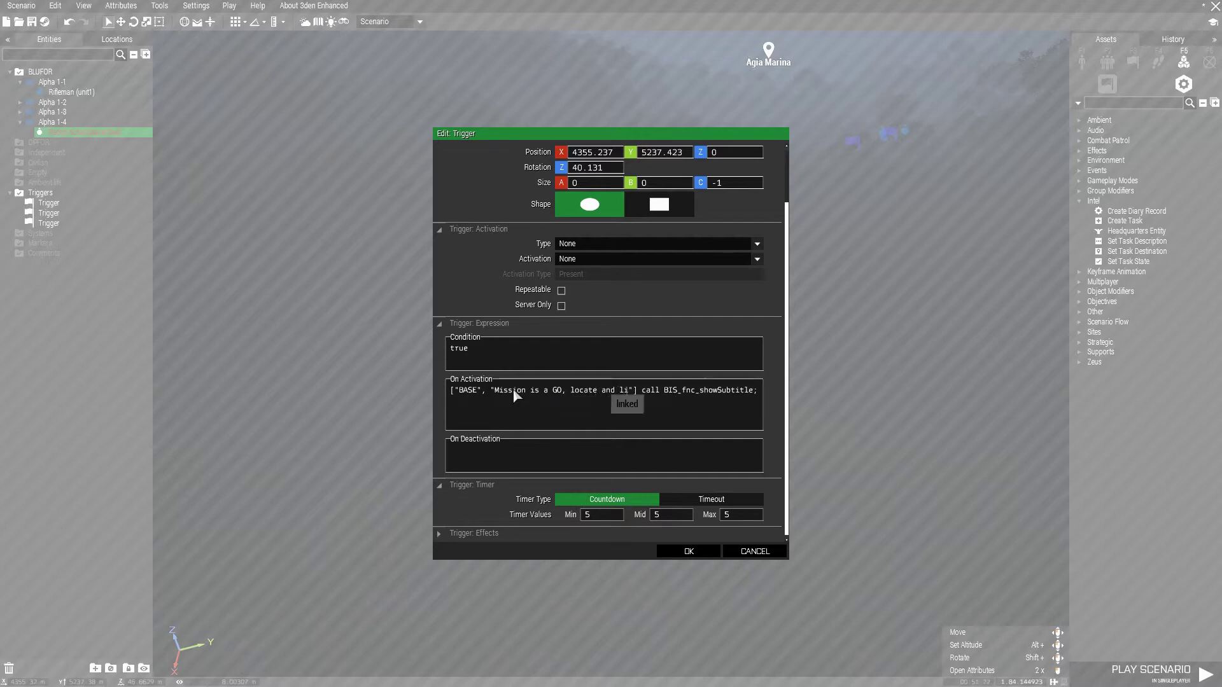
text( up with )
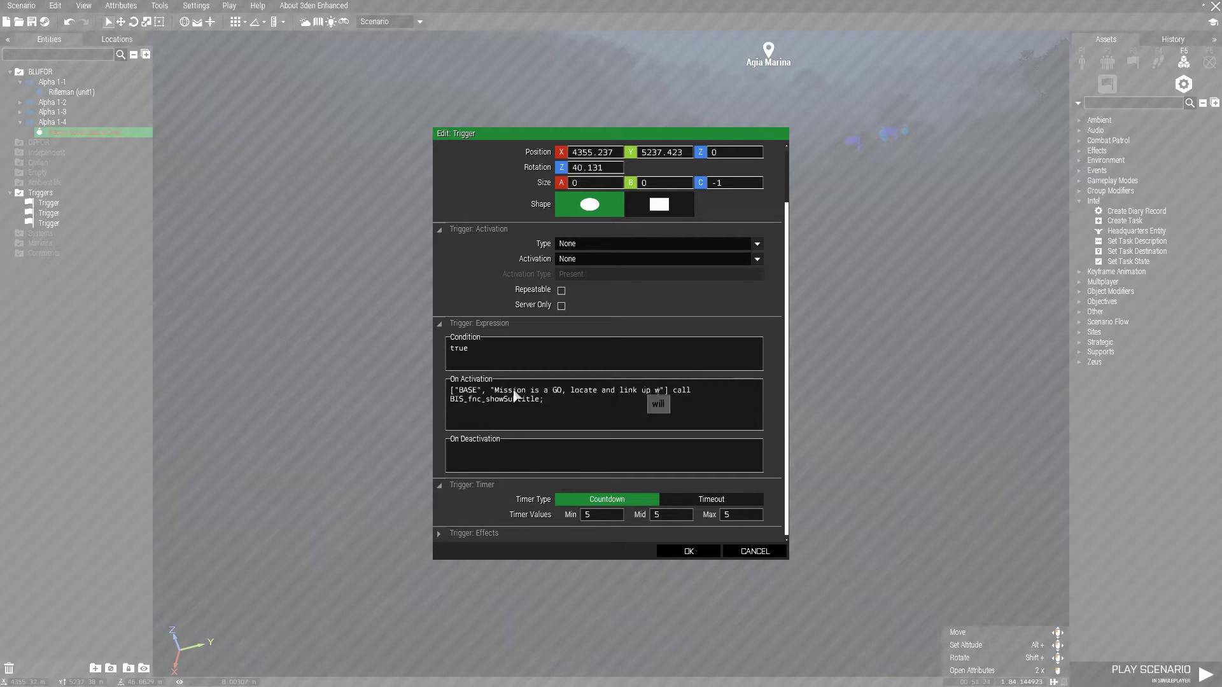
text(Alpha T)
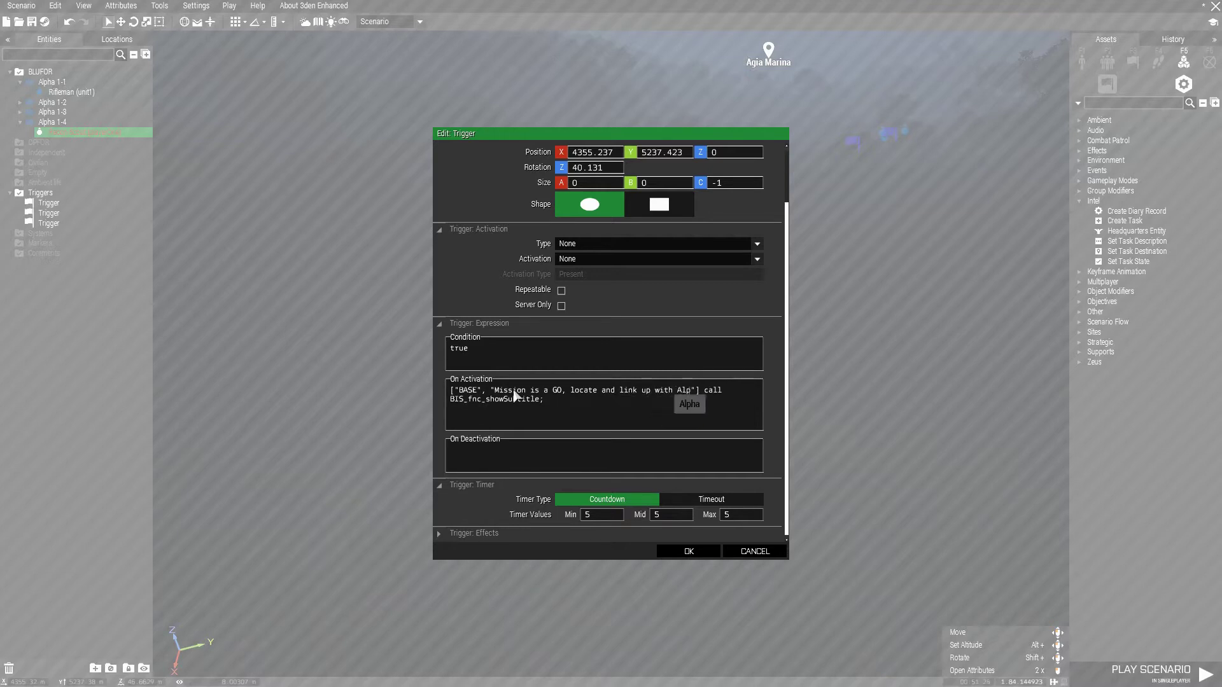
text(eam)
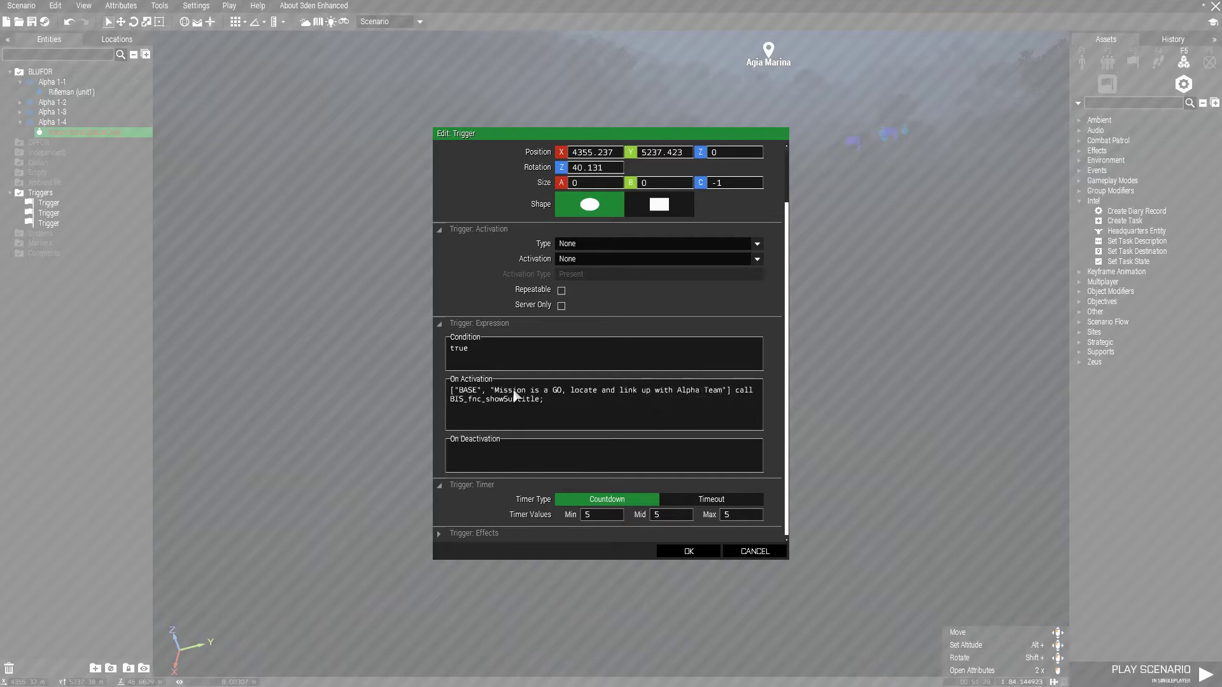
text(, )
text(their loc)
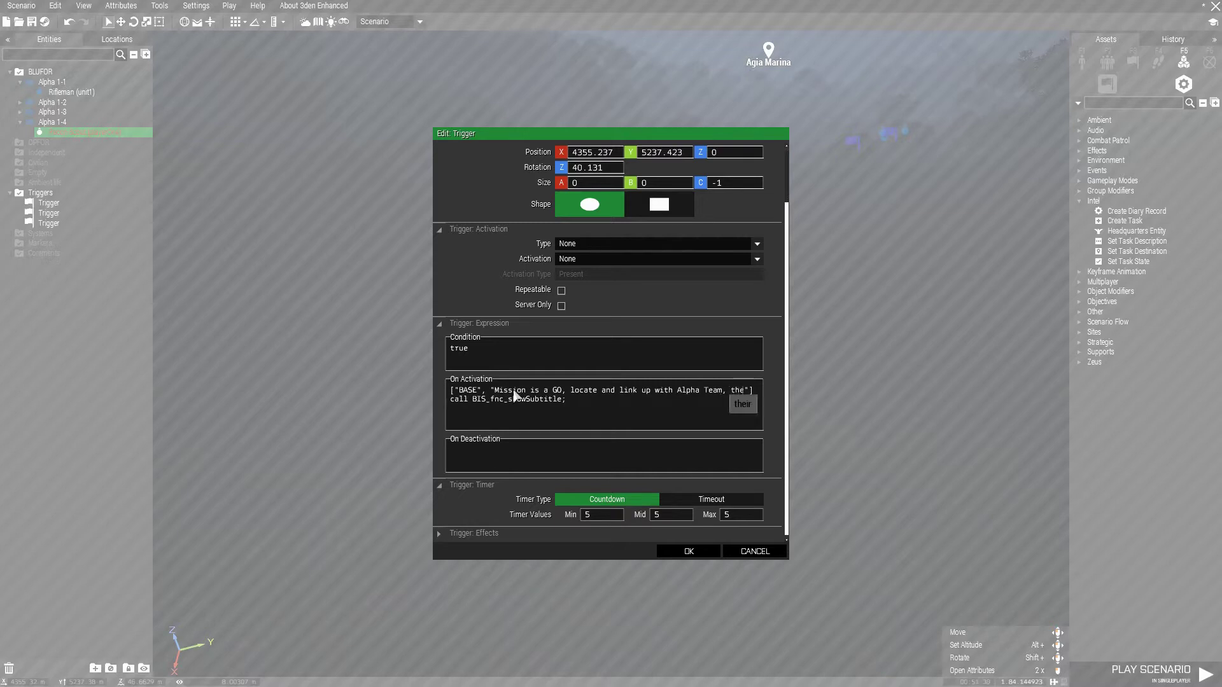
text(ation will)
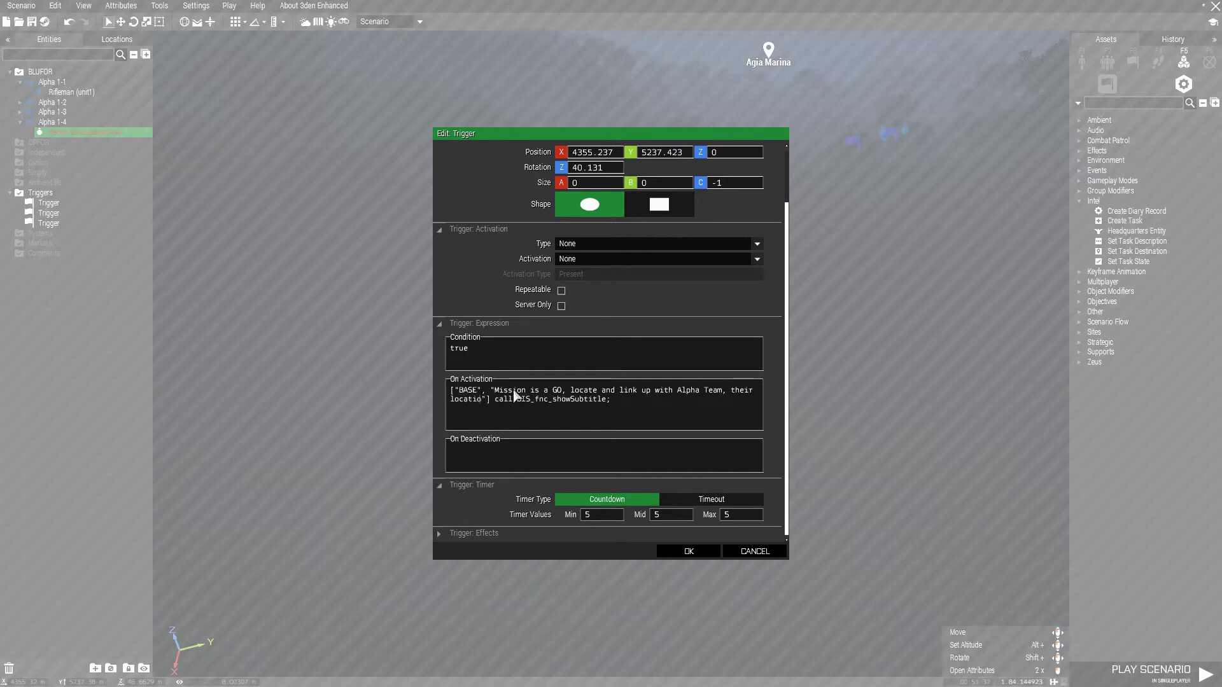
text( be push to"])
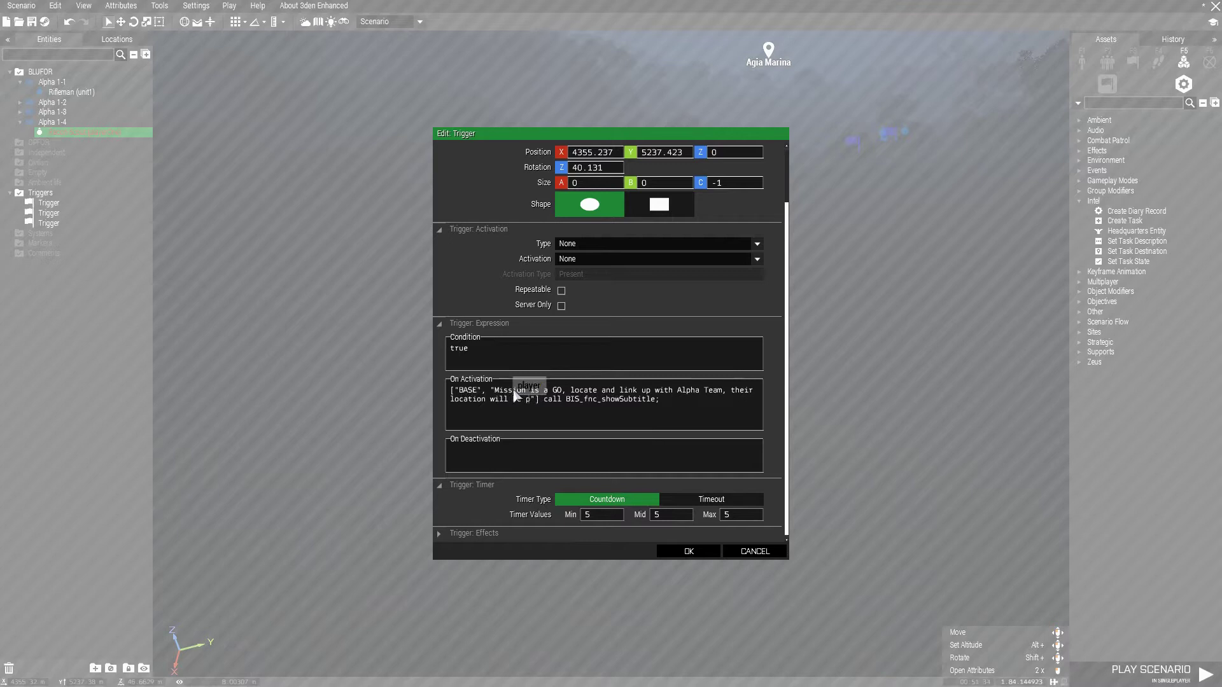
text( your HUD )
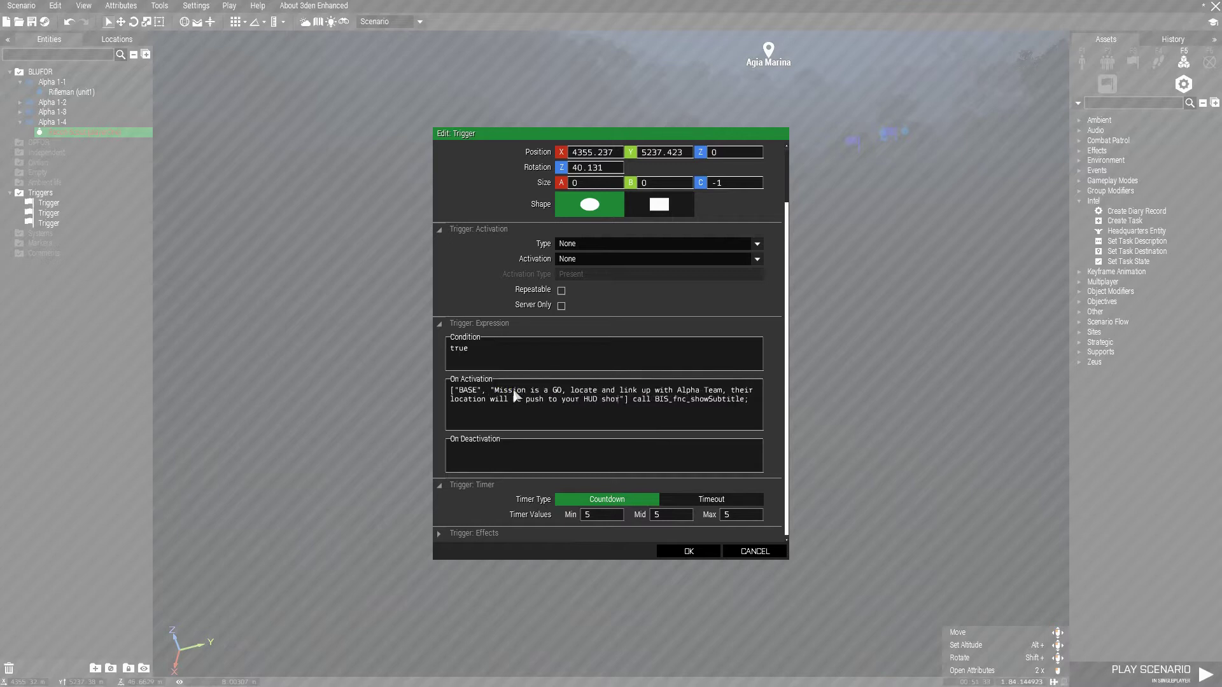
text(shortly)
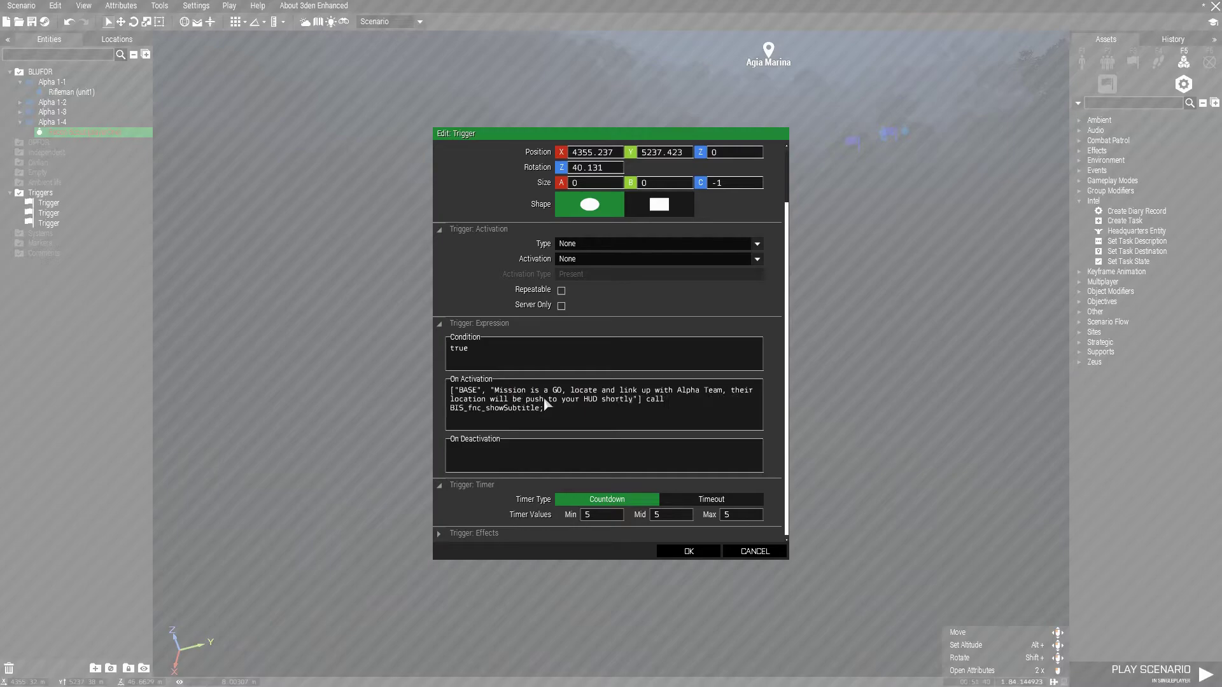
click(688, 552)
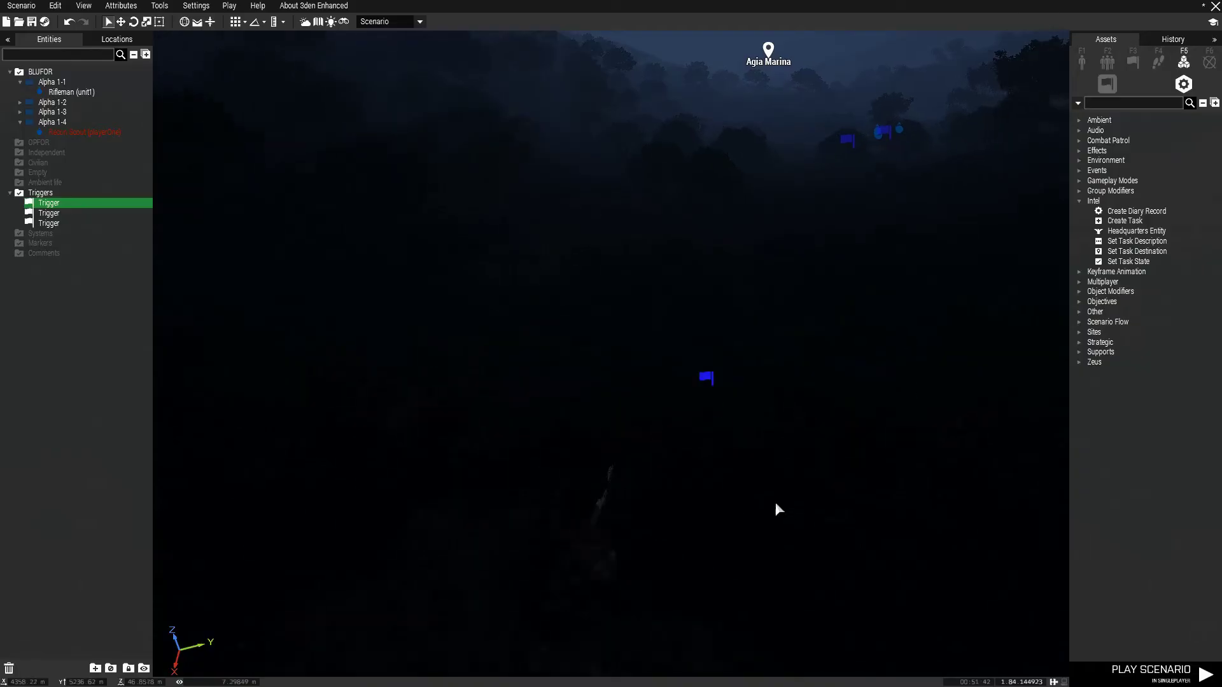
- Fly the camera down over the squad units and trigger markers below Agia Marina
mouse_move(776, 508)
right_down()
mouse_move(816, 329)
mouse_move(765, 343)
right_up()
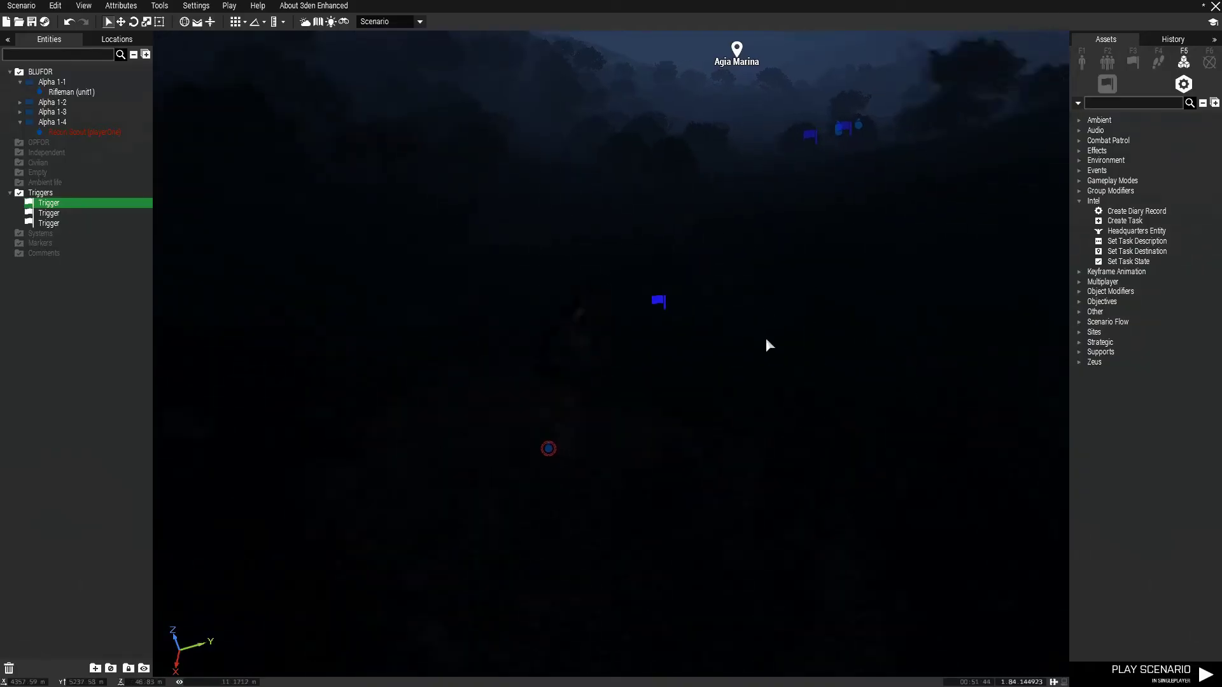
key(w)
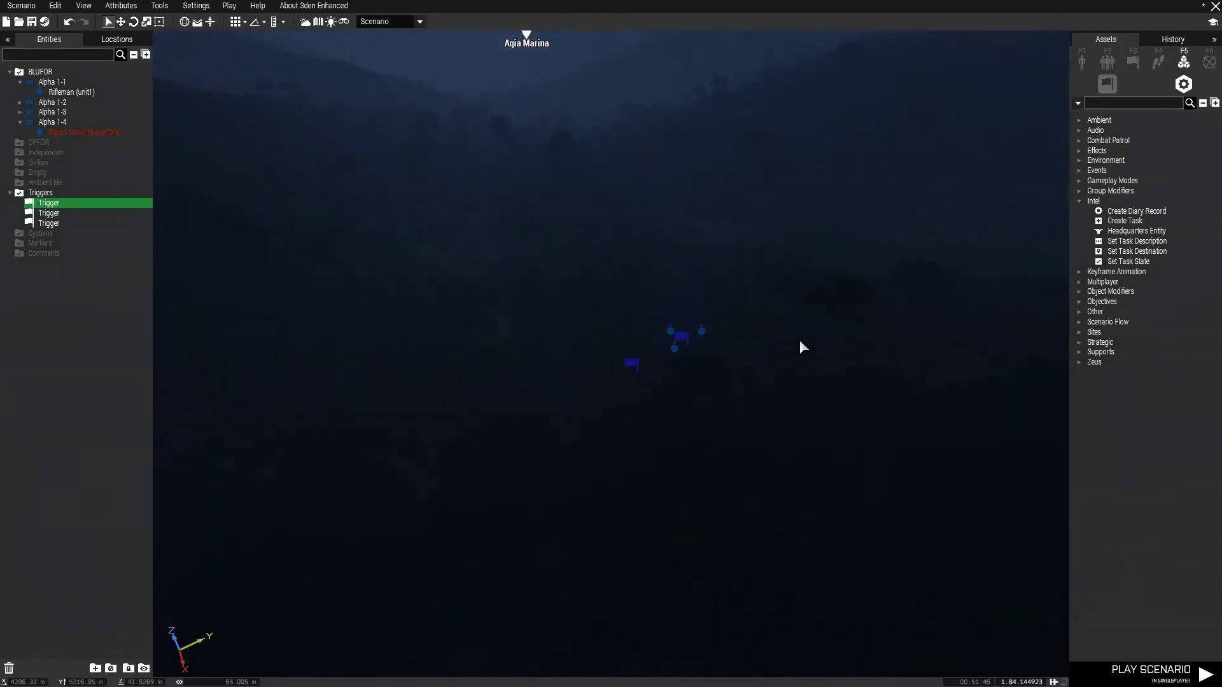
mouse_move(799, 339)
right_down()
mouse_move(831, 390)
mouse_move(796, 322)
mouse_move(664, 380)
right_up()
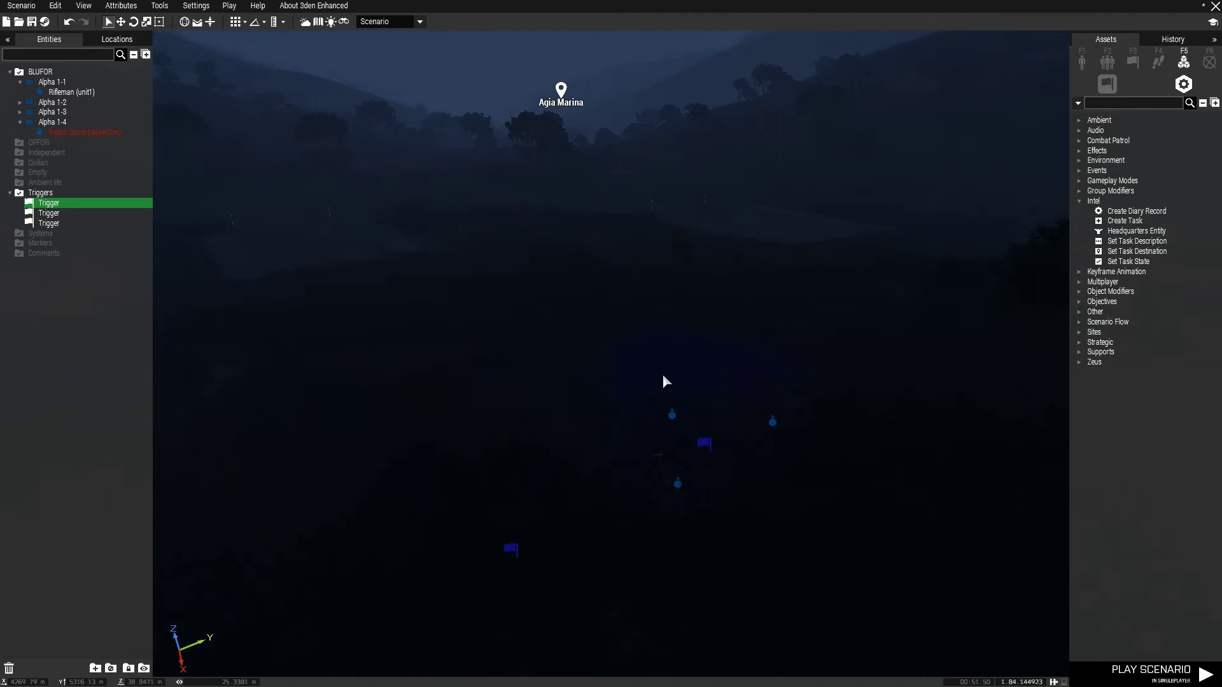
- Check Rifleman unit1's variable name, then move the second trigger next to the units
drag(633, 341, 823, 523)
click(806, 568)
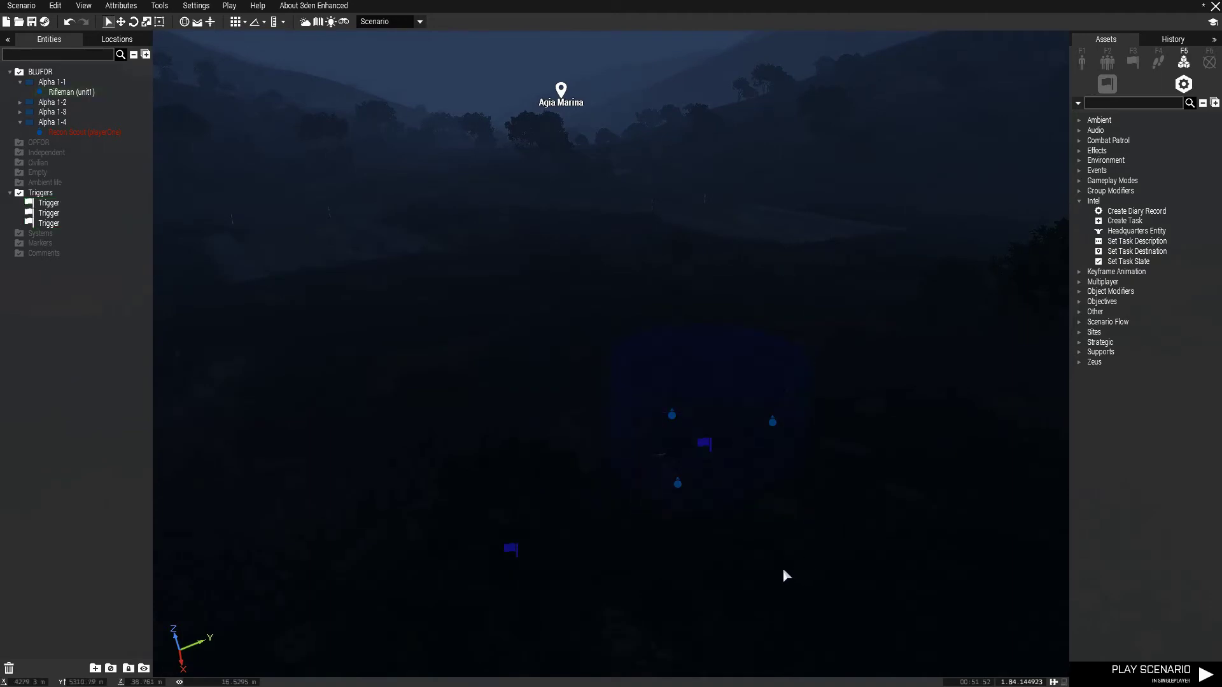
scroll(785, 574, up, 2)
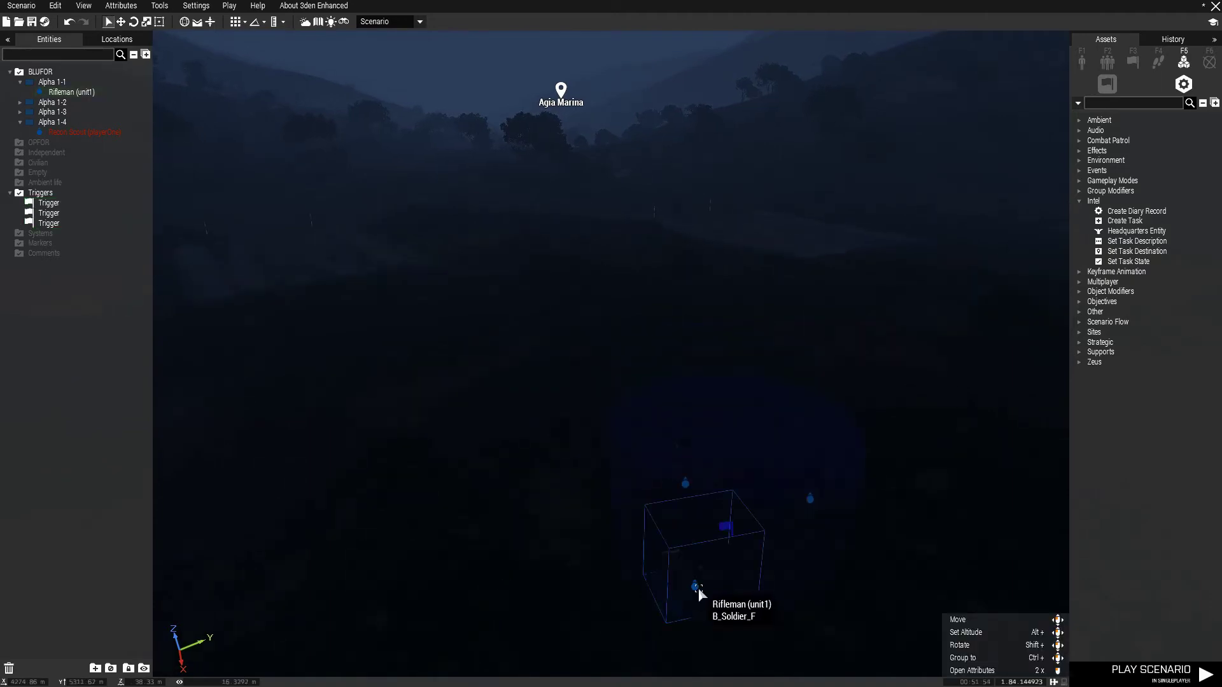
double_click(698, 594)
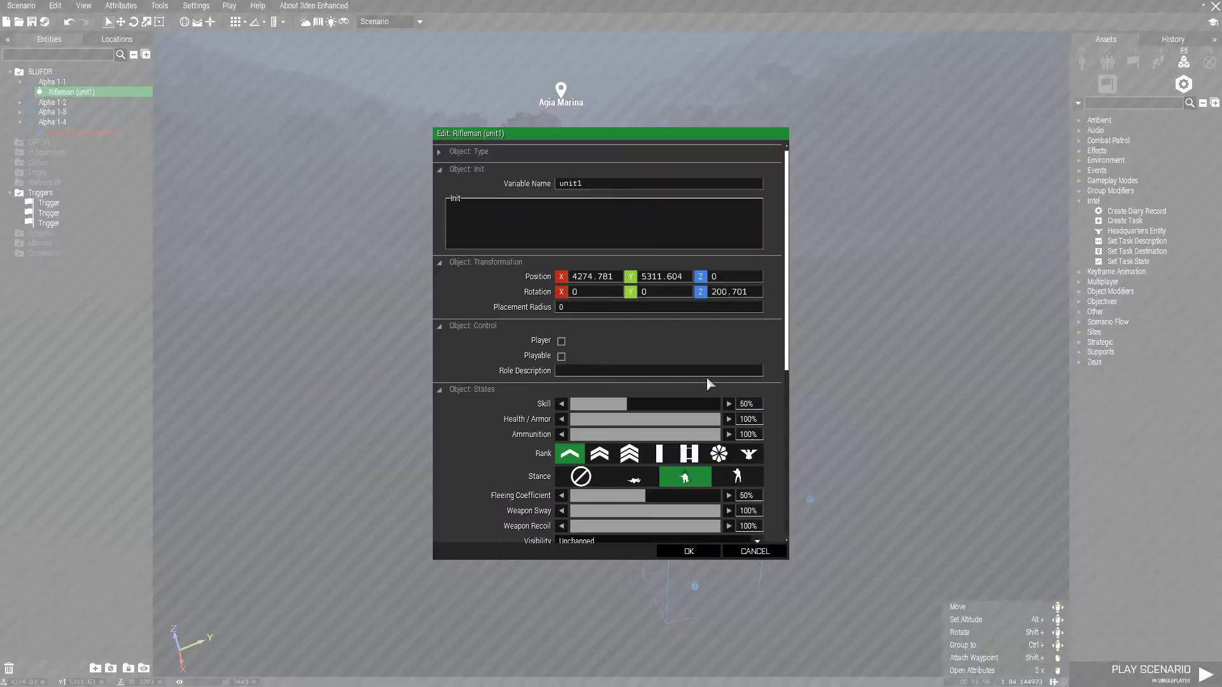
click(688, 553)
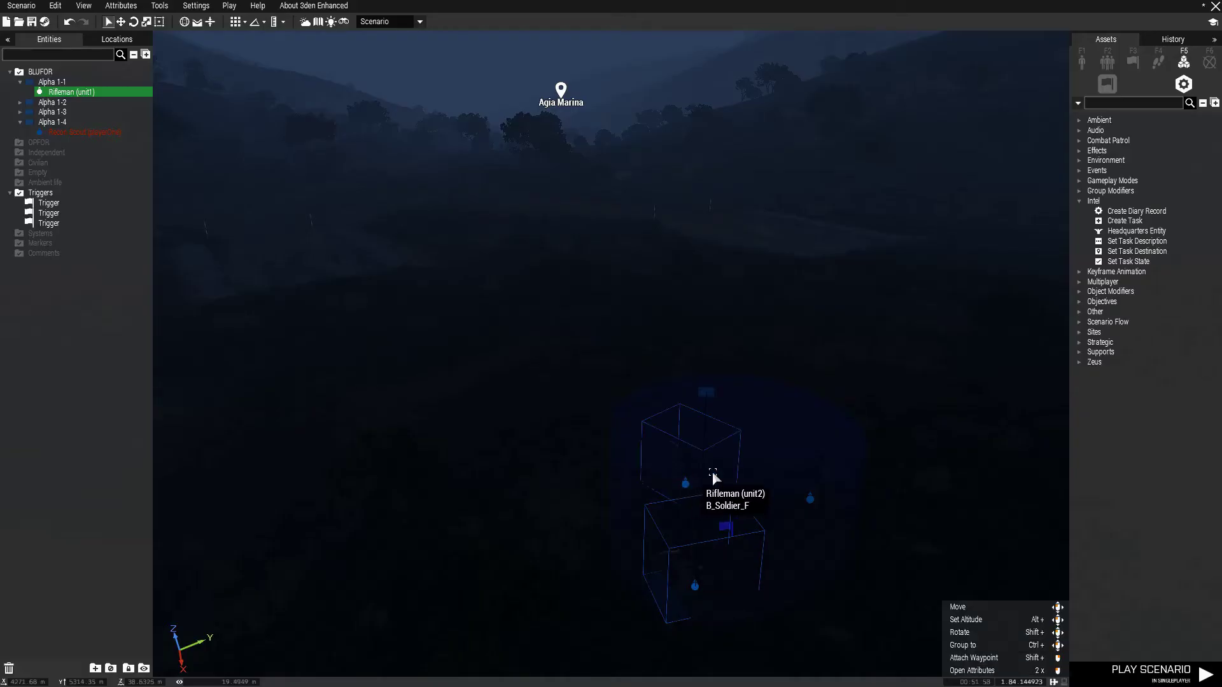
scroll(812, 562, down, 2)
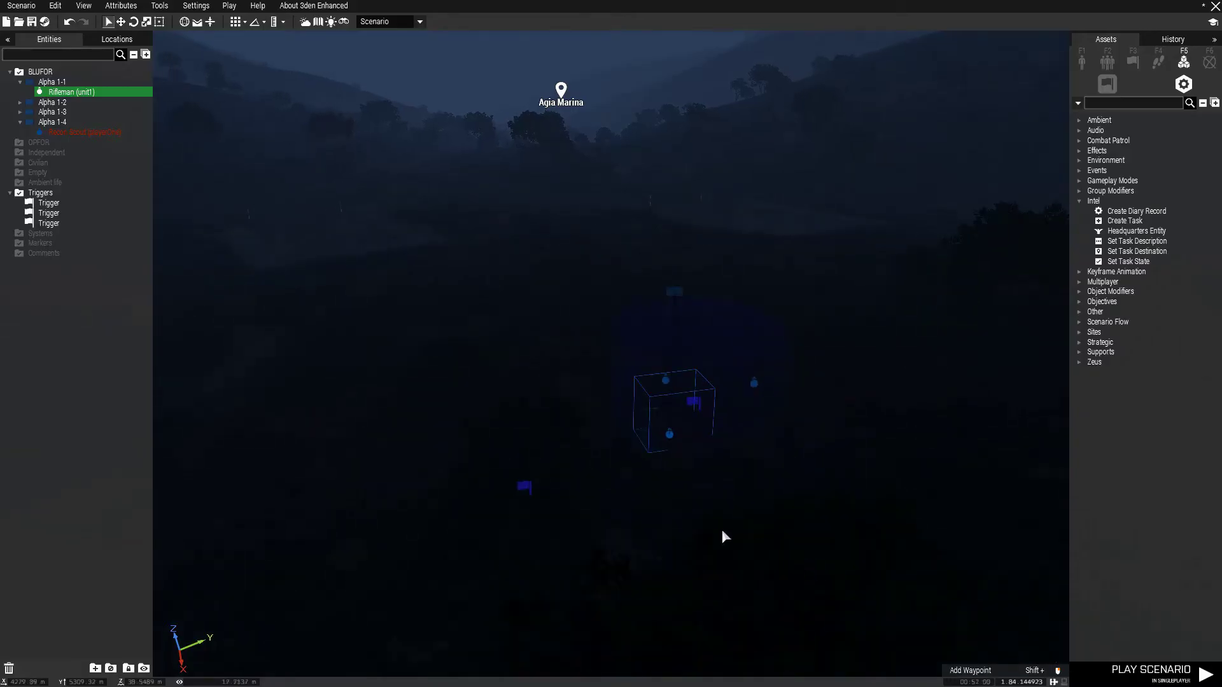
mouse_move(509, 586)
mouse_down()
mouse_move(581, 516)
mouse_move(563, 513)
mouse_up()
- Set the IFF trigger's countdown timer Min, Mid and Max to 15 seconds
double_click(565, 513)
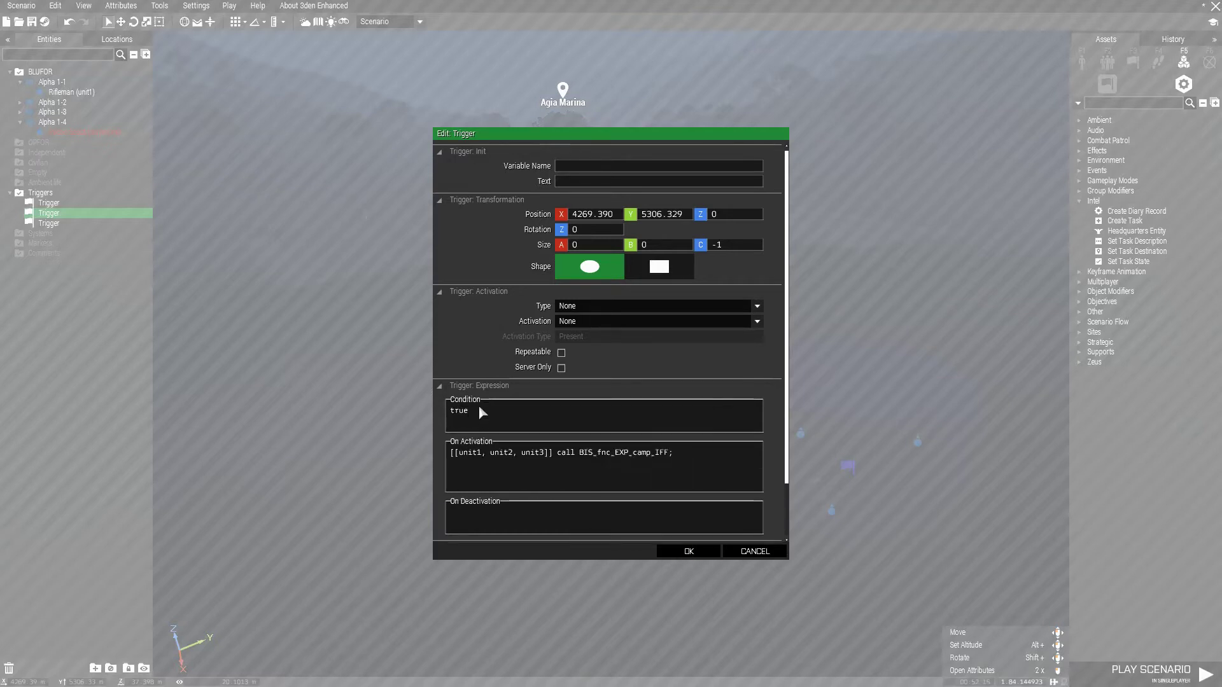
scroll(772, 429, down, 2)
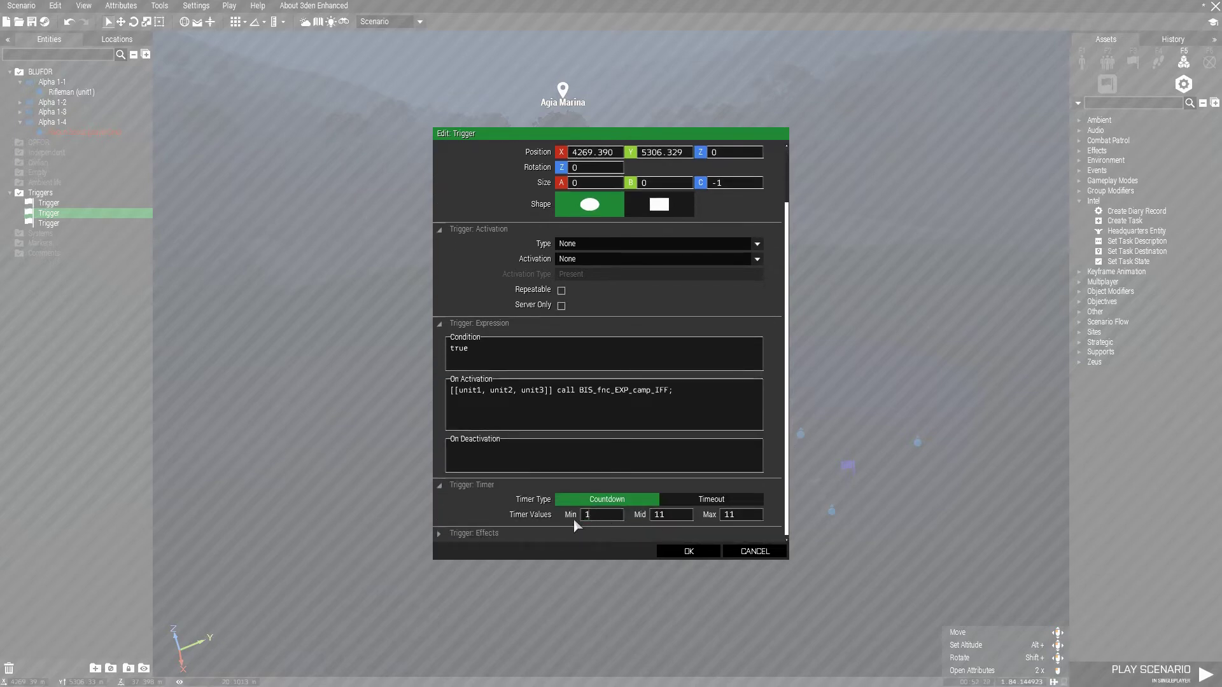
text(5)
key(Tab)
text(15)
key(Tab)
text(15)
click(689, 552)
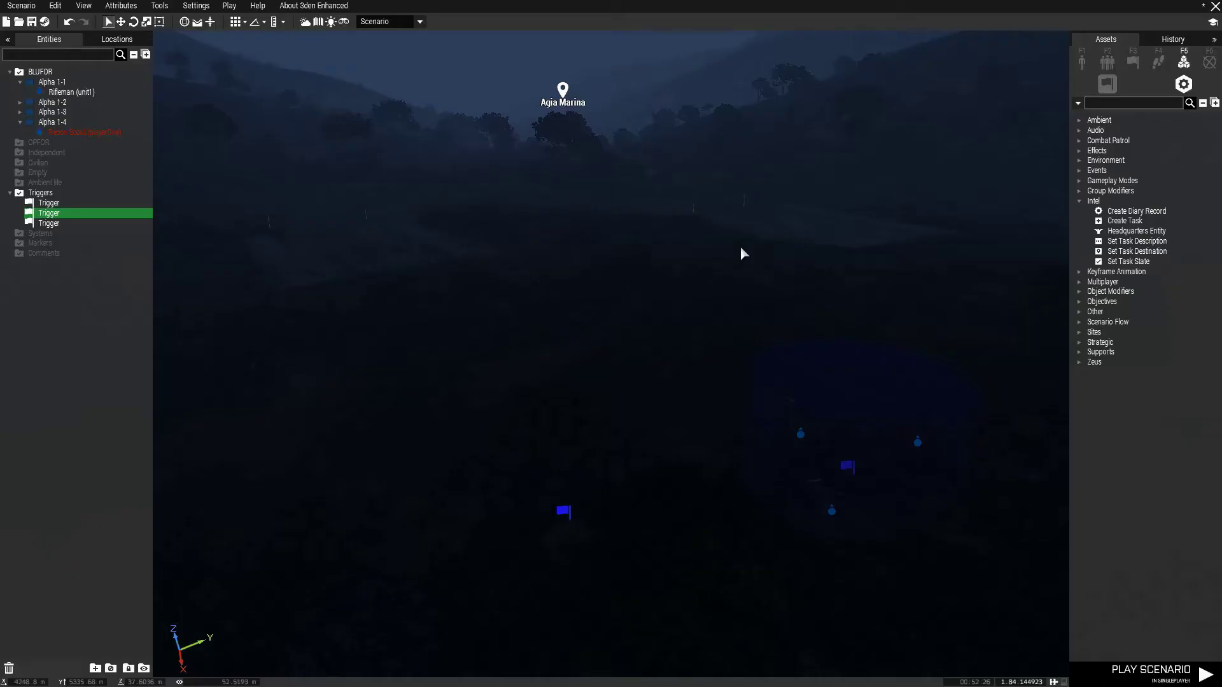
scroll(750, 376, up, 3)
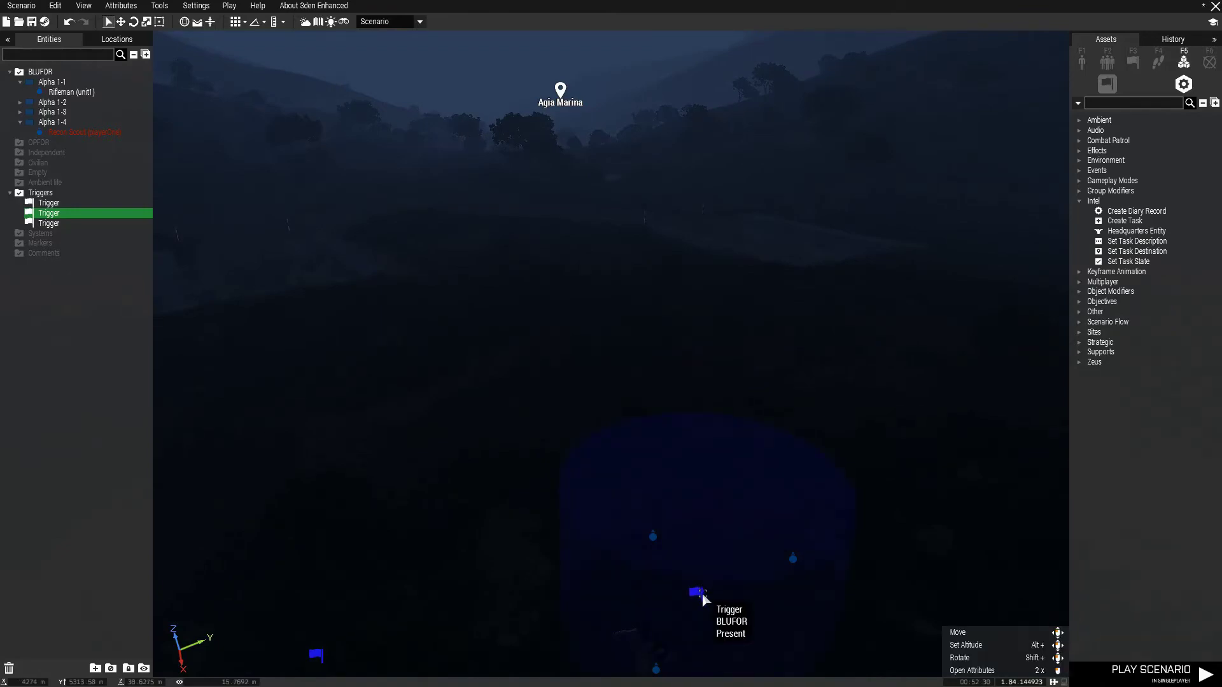
- Inspect the BLUFOR Present trigger, nudge it, and select Rifleman unit1 inside its area
double_click(701, 593)
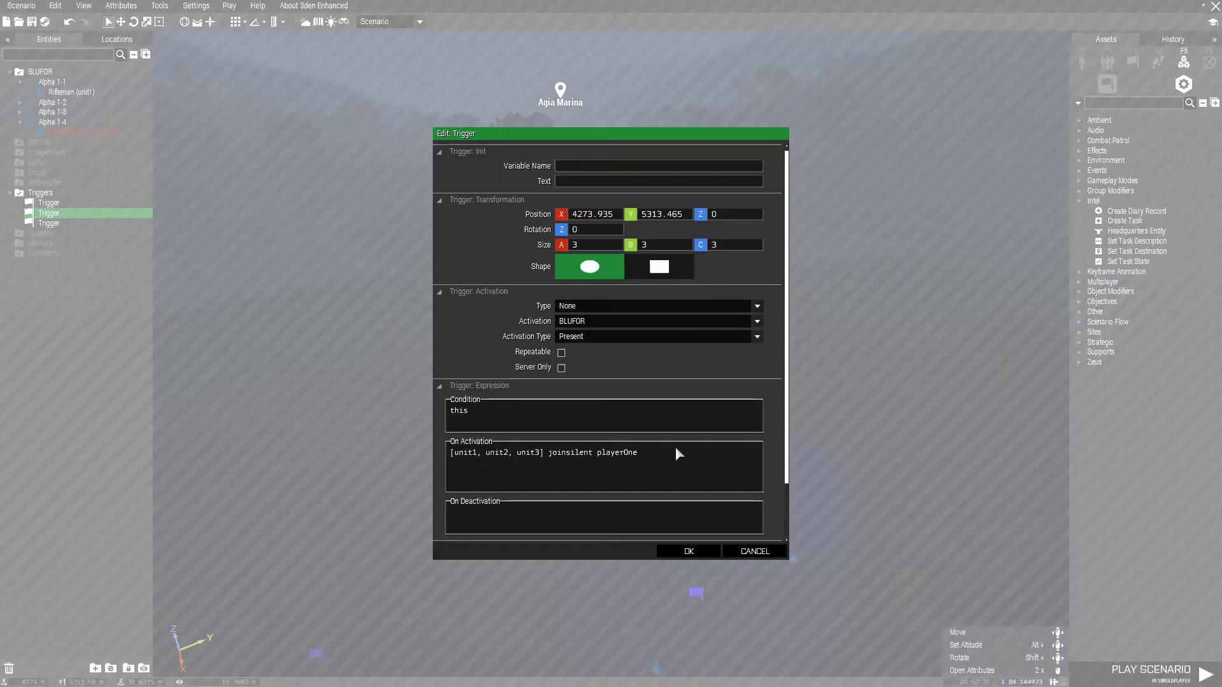
click(689, 552)
drag(676, 467, 685, 459)
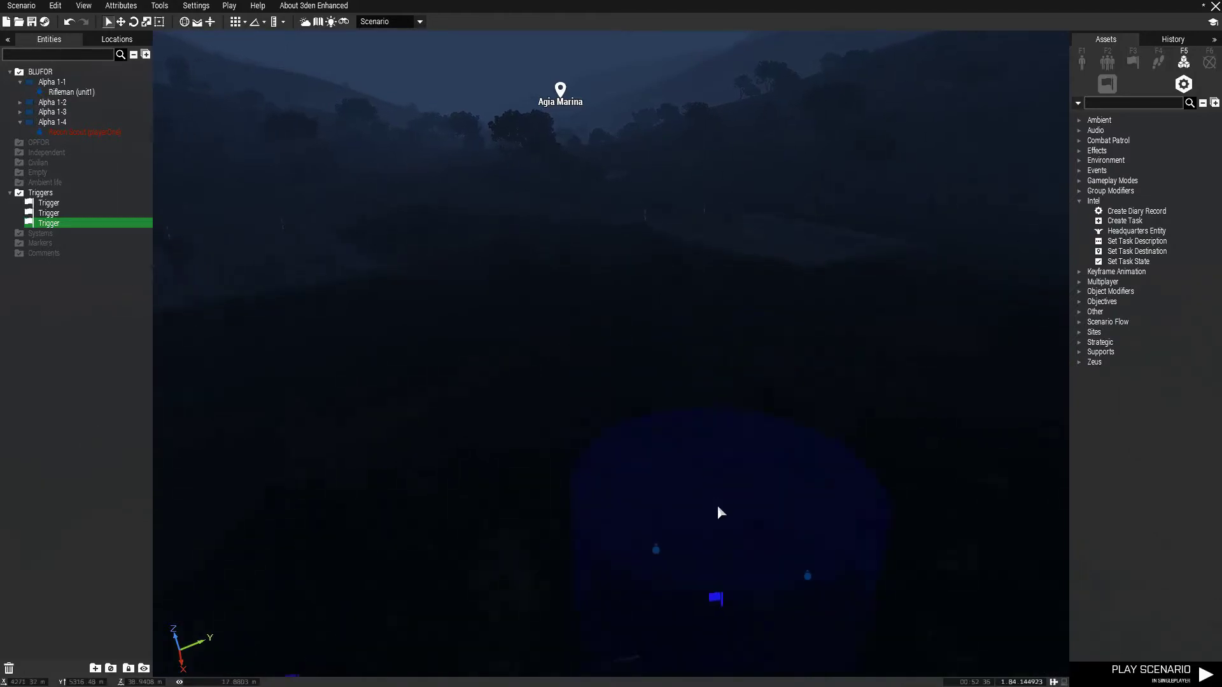
scroll(716, 504, up, 3)
scroll(725, 525, up, 3)
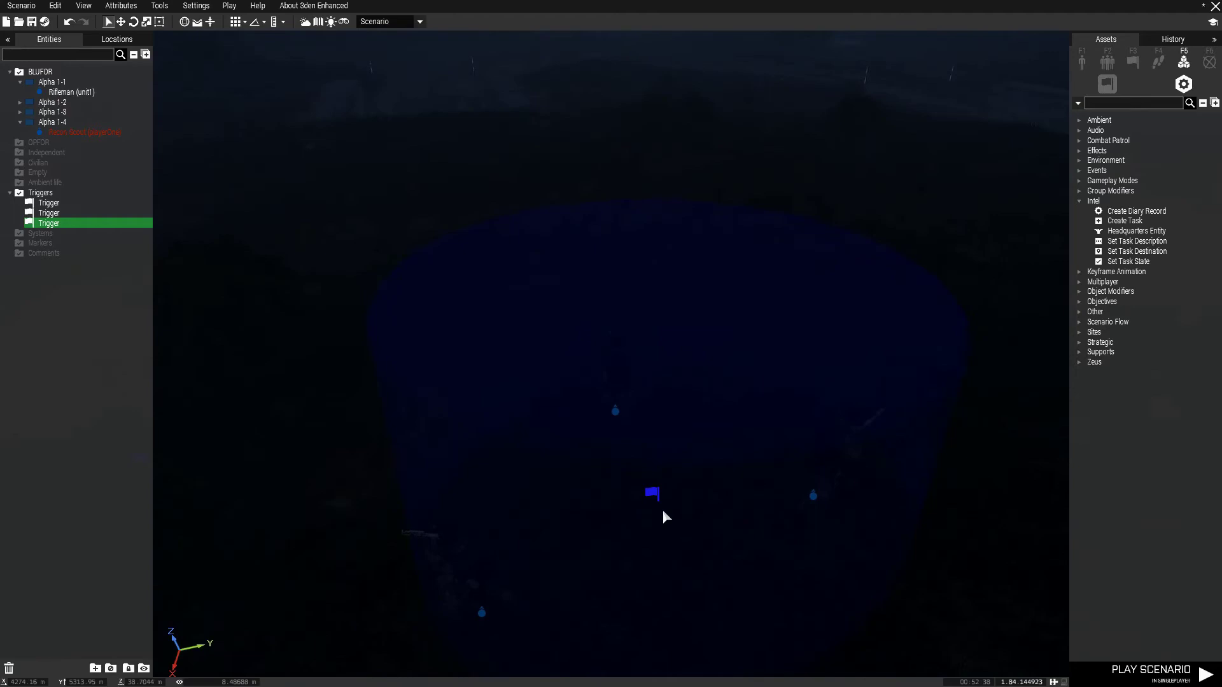
scroll(663, 510, down, 2)
click(496, 566)
click(509, 537)
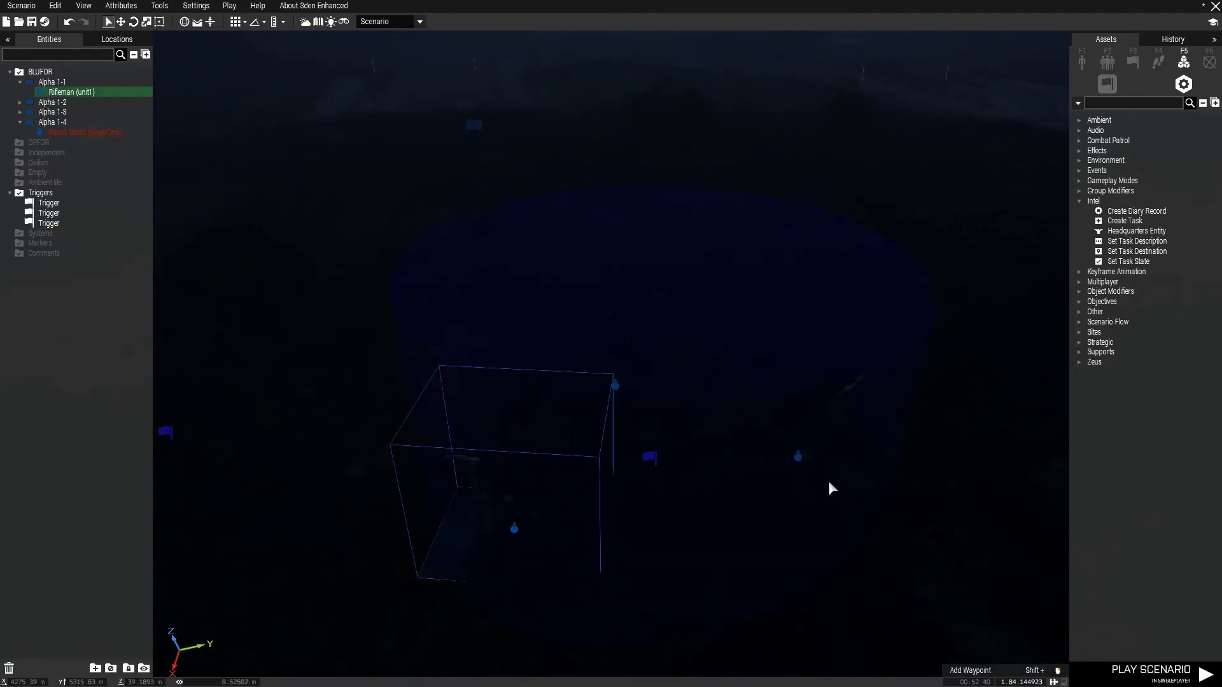
- Set Condition 'playerOne in thislist' and On Activation '[unit1, unit2, unit3] joinsilent playerOne'
double_click(654, 461)
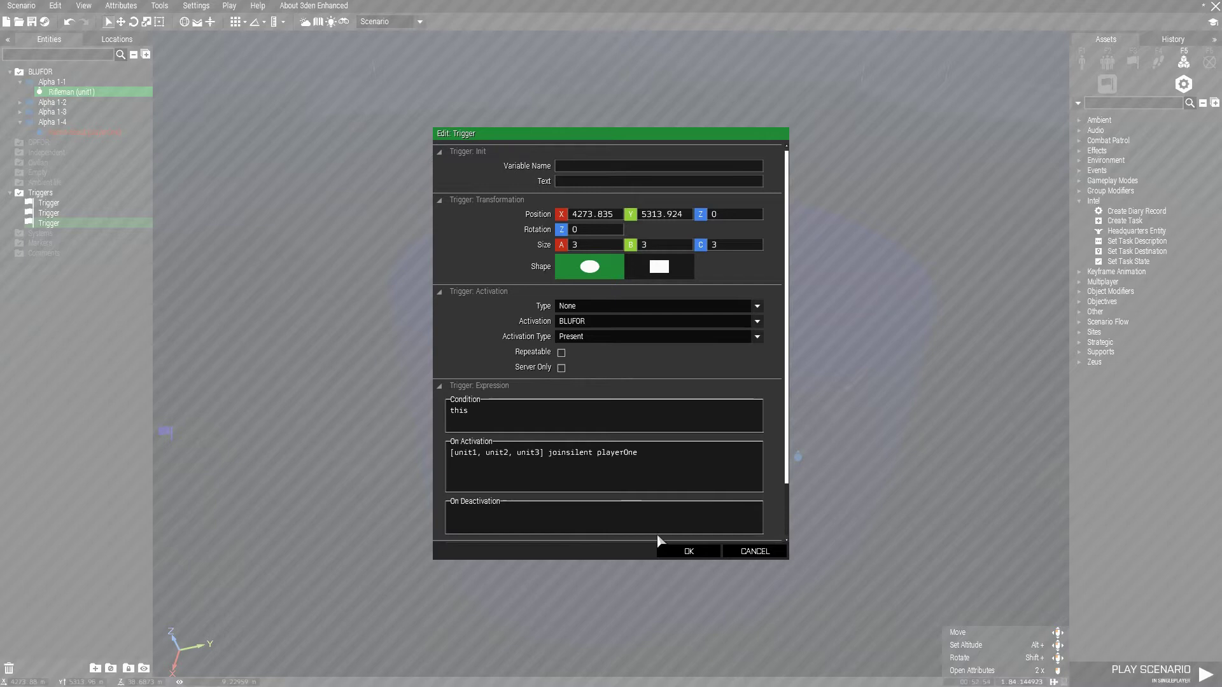
drag(640, 453, 626, 453)
click(689, 551)
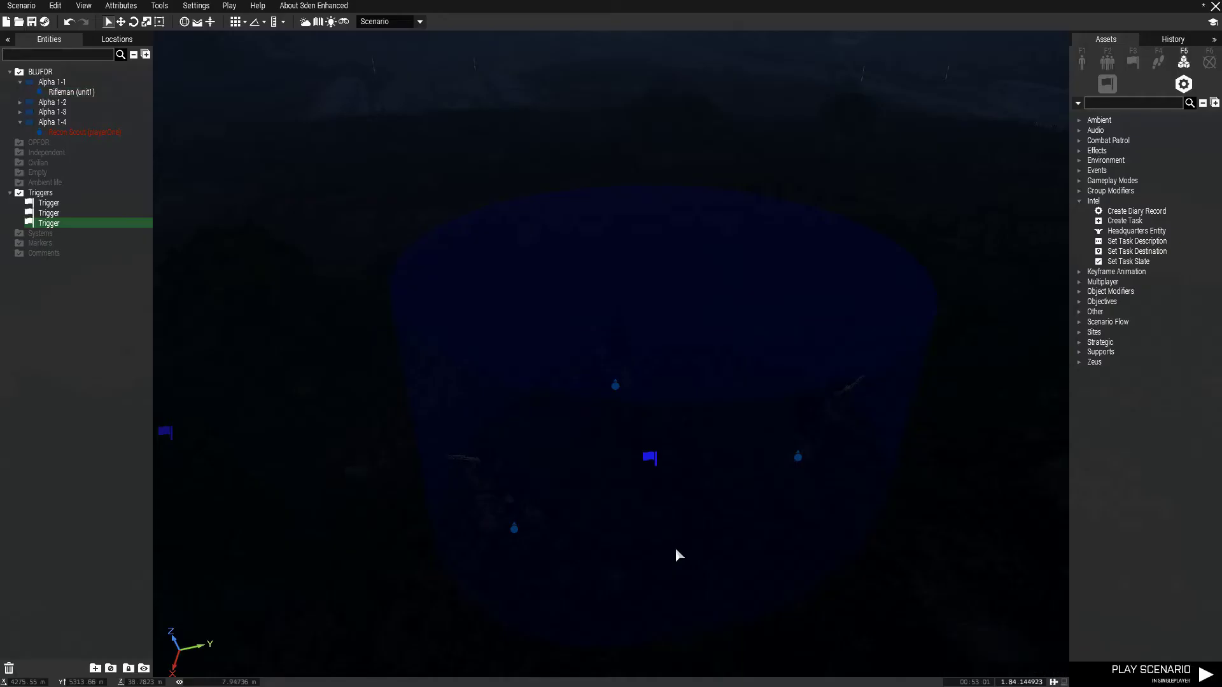
double_click(644, 457)
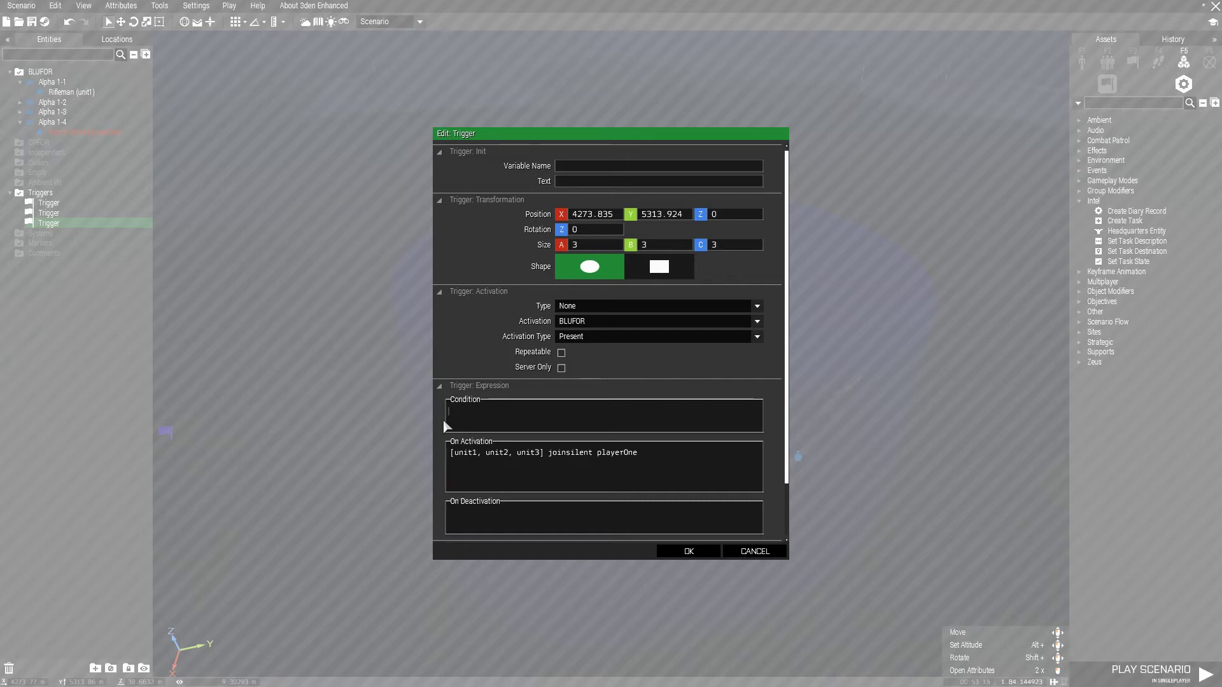
text(player)
text(One in)
text( thisl)
text(ist)
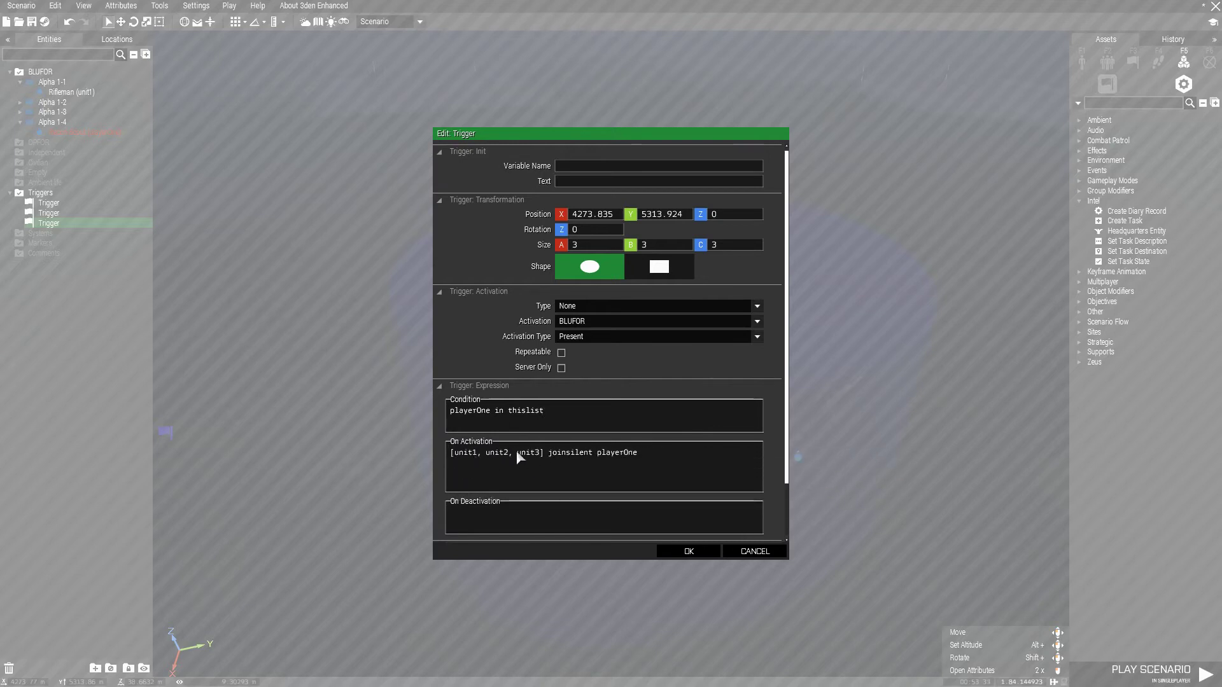
click(688, 554)
scroll(595, 482, up, 1)
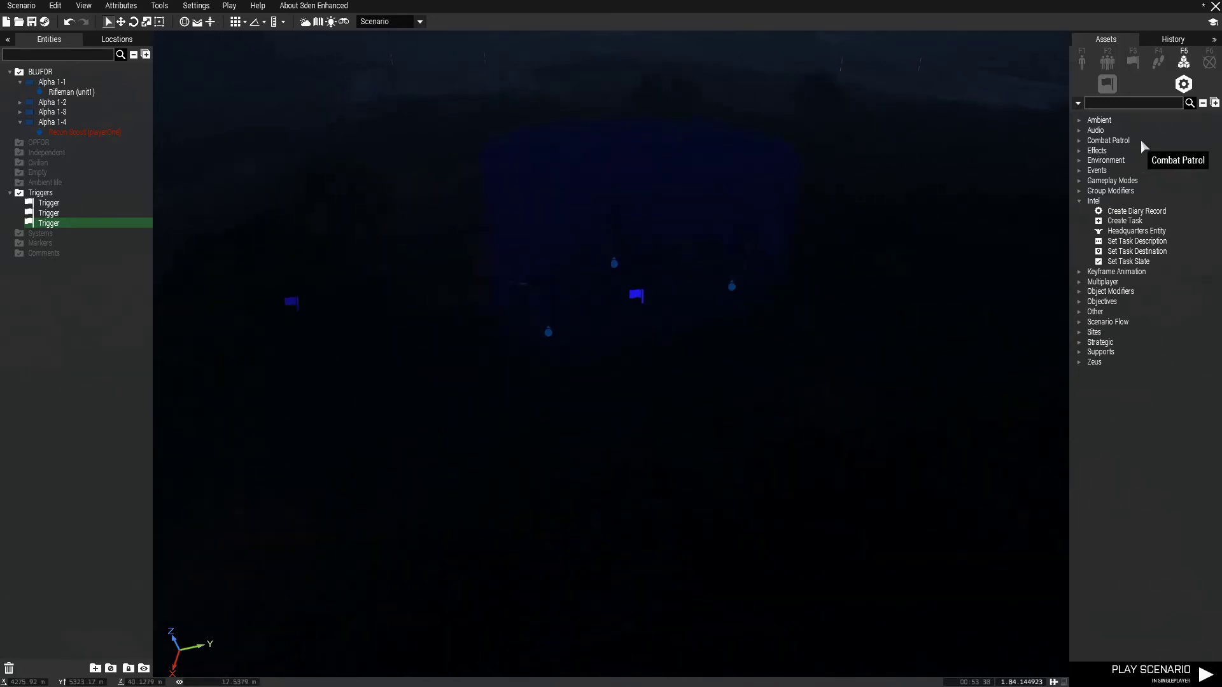
- Place a Create Task module owned by BLUFOR with Task ID tsk1
click(1124, 221)
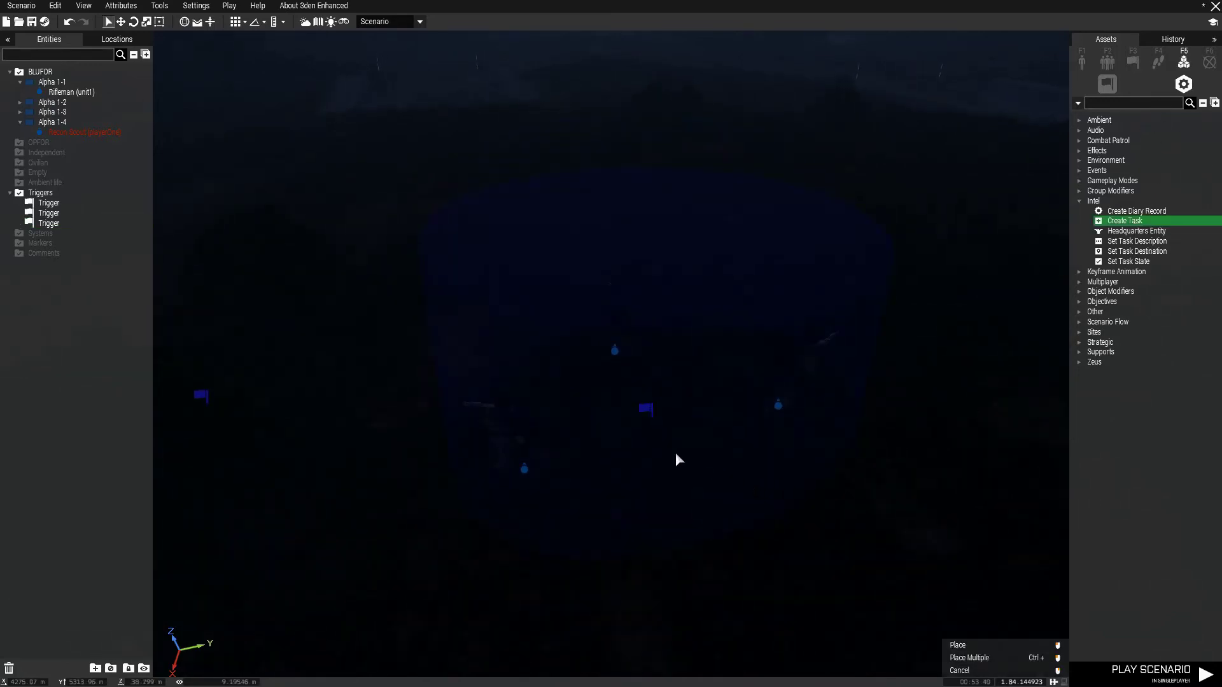
click(656, 455)
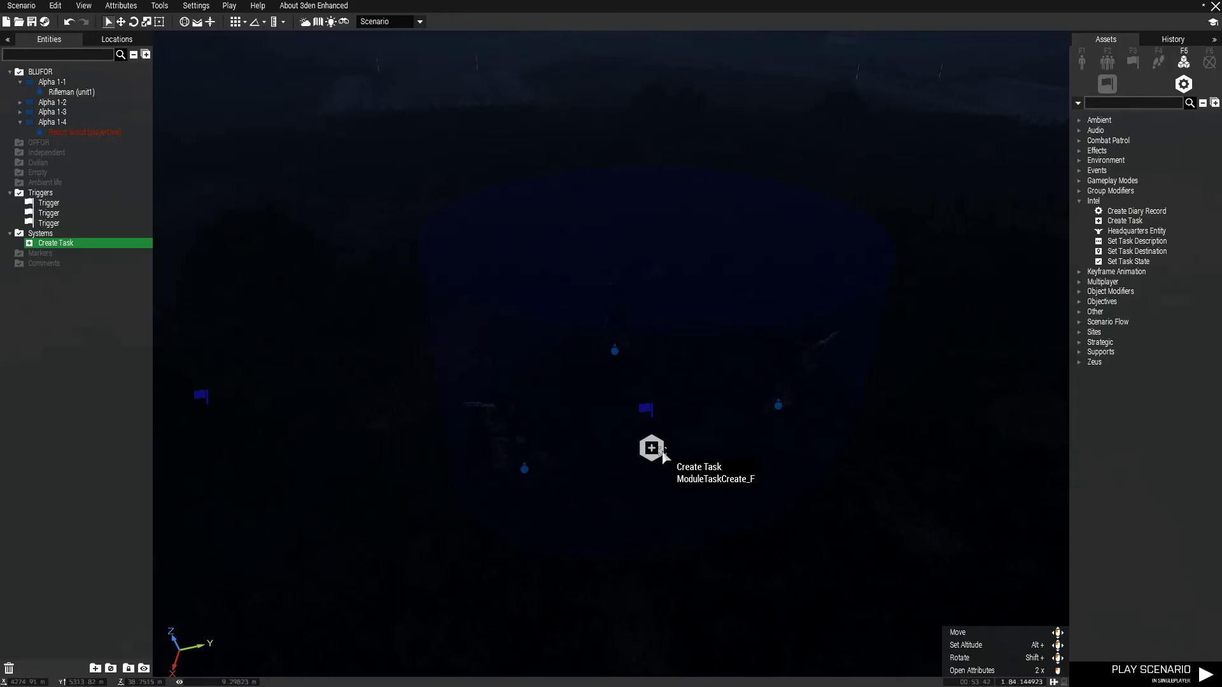
double_click(656, 455)
click(615, 294)
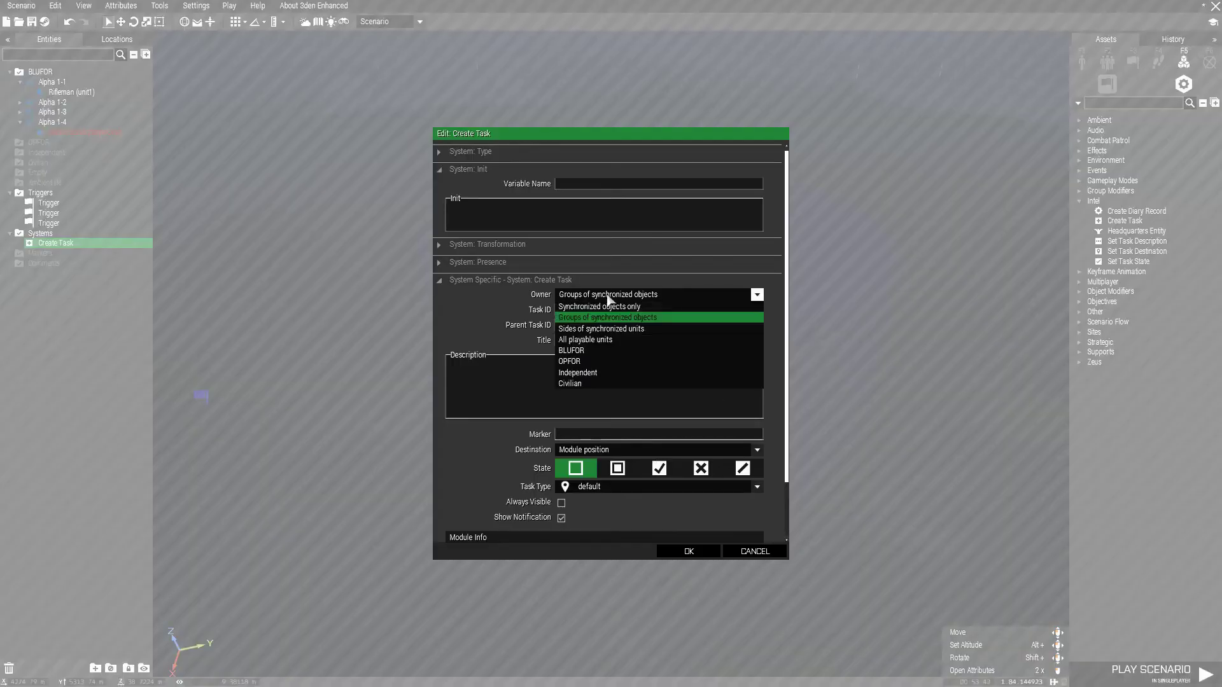
click(587, 350)
click(573, 311)
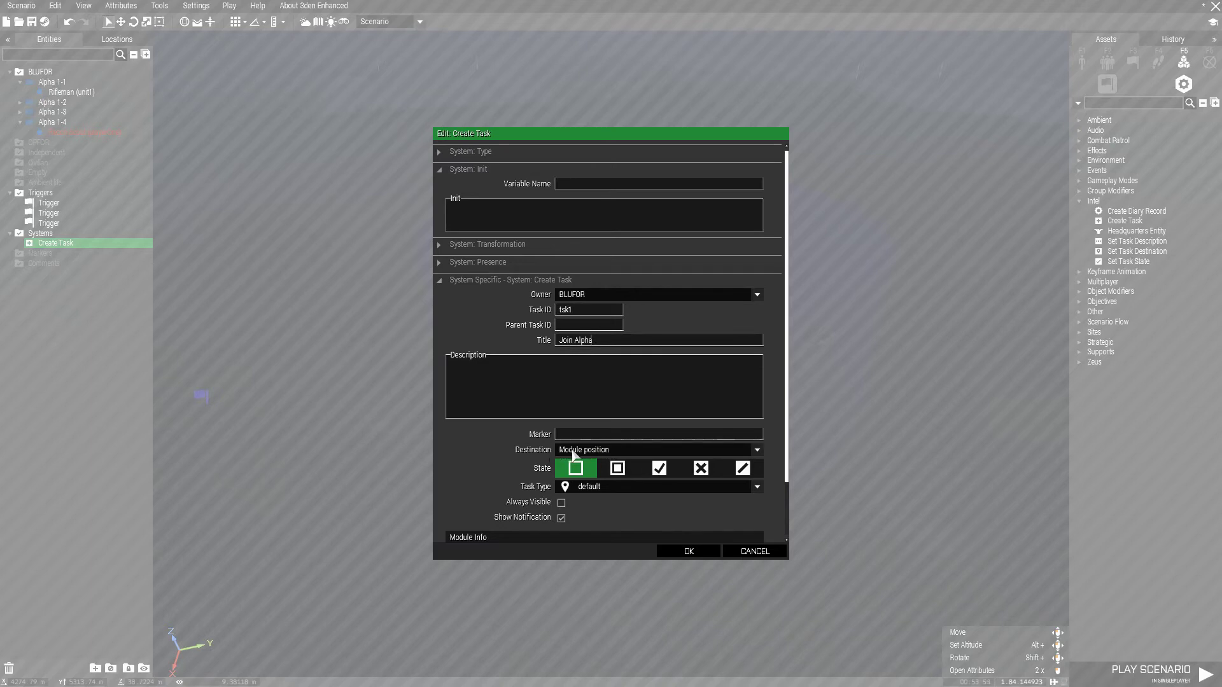
- Title the task Join Alpha, state Assigned, task type move, and confirm
click(619, 468)
click(608, 486)
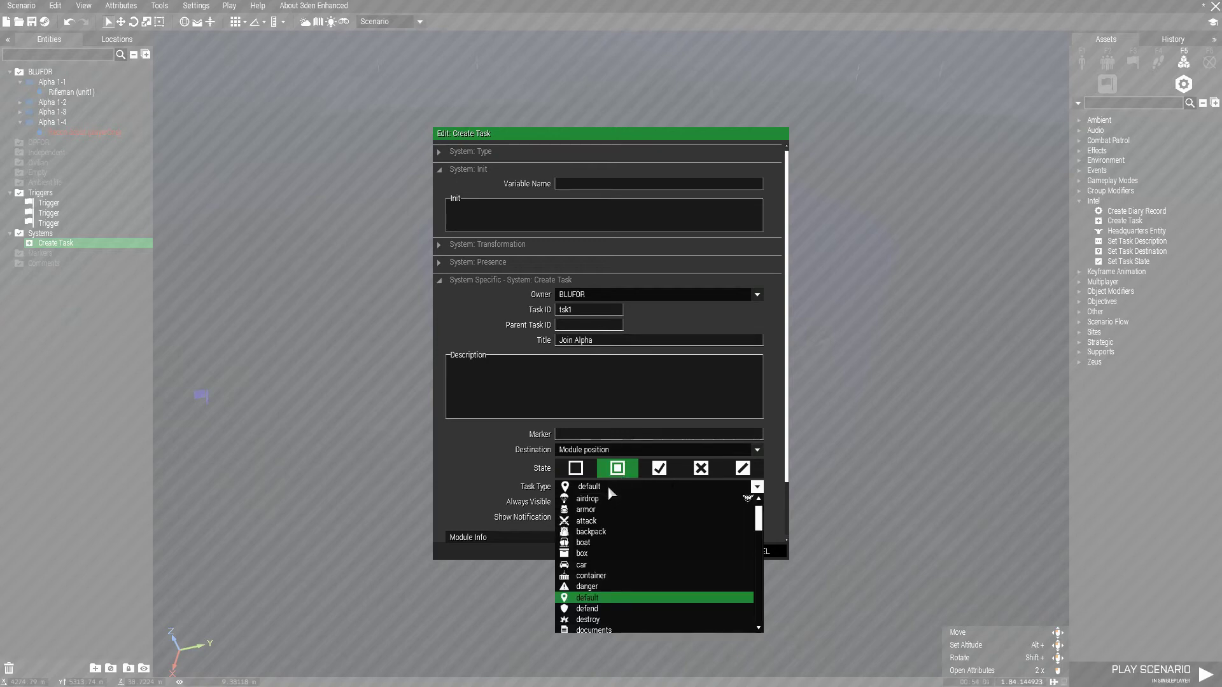
scroll(611, 573, down, 5)
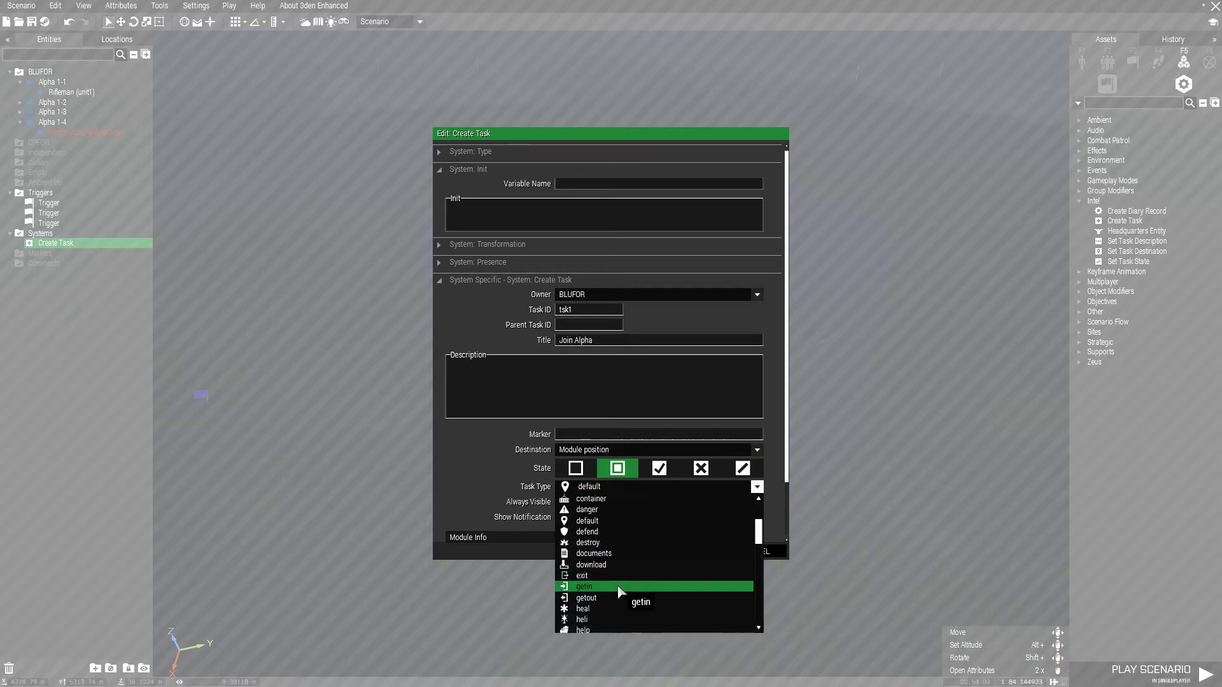
scroll(614, 600, down, 3)
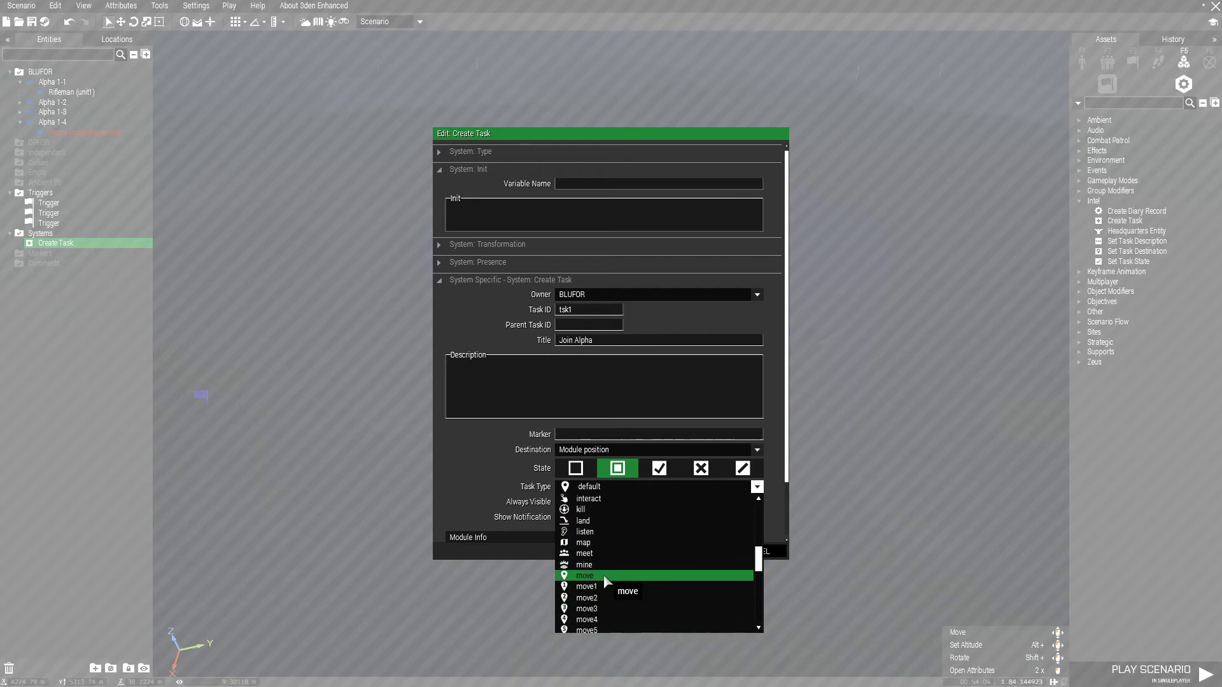
click(605, 583)
click(711, 552)
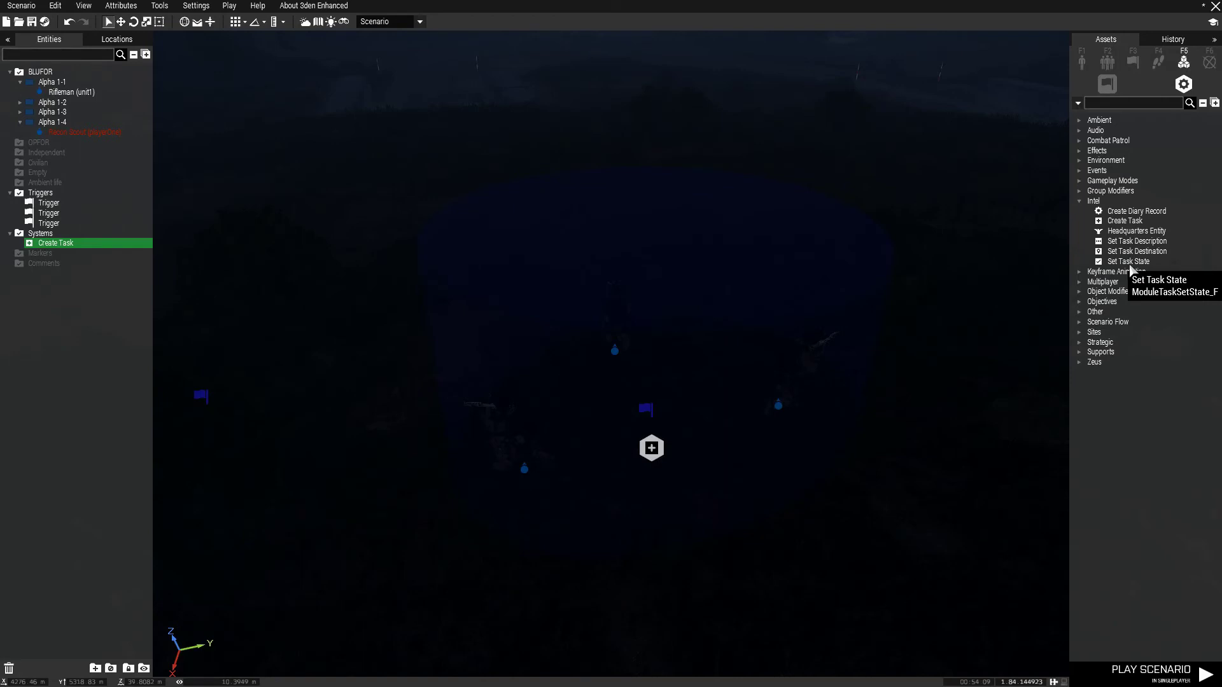
- Place a Set Task State module and sync the trigger to it
click(1128, 262)
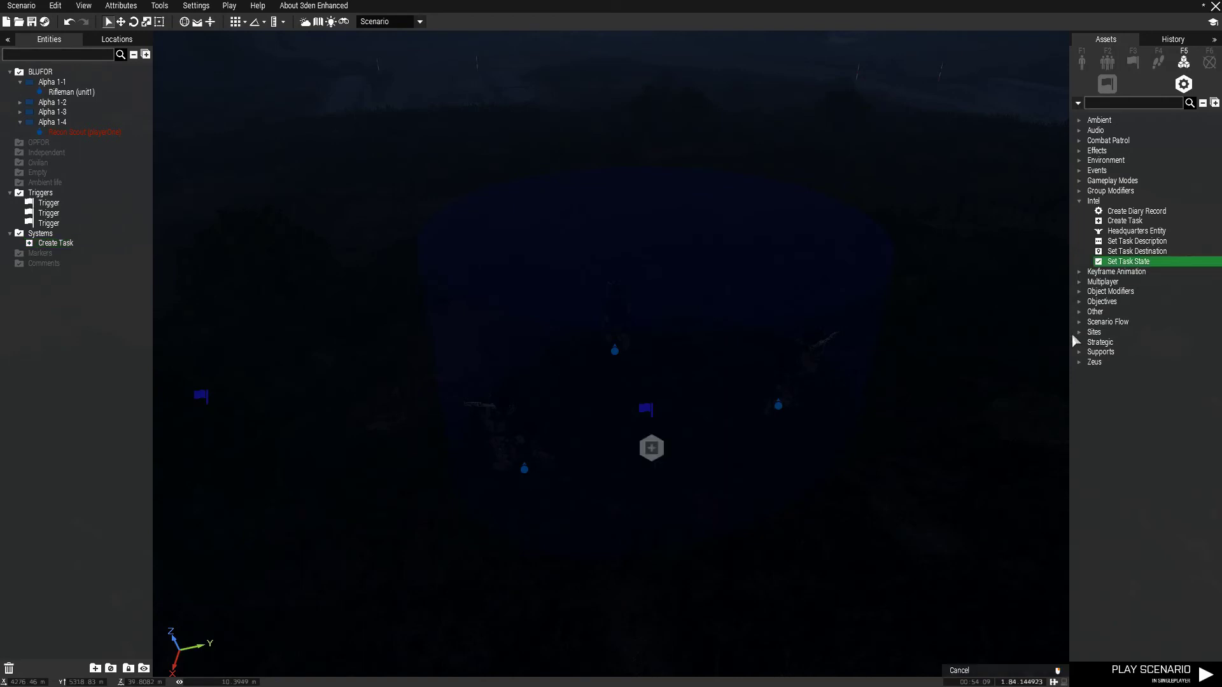
click(708, 432)
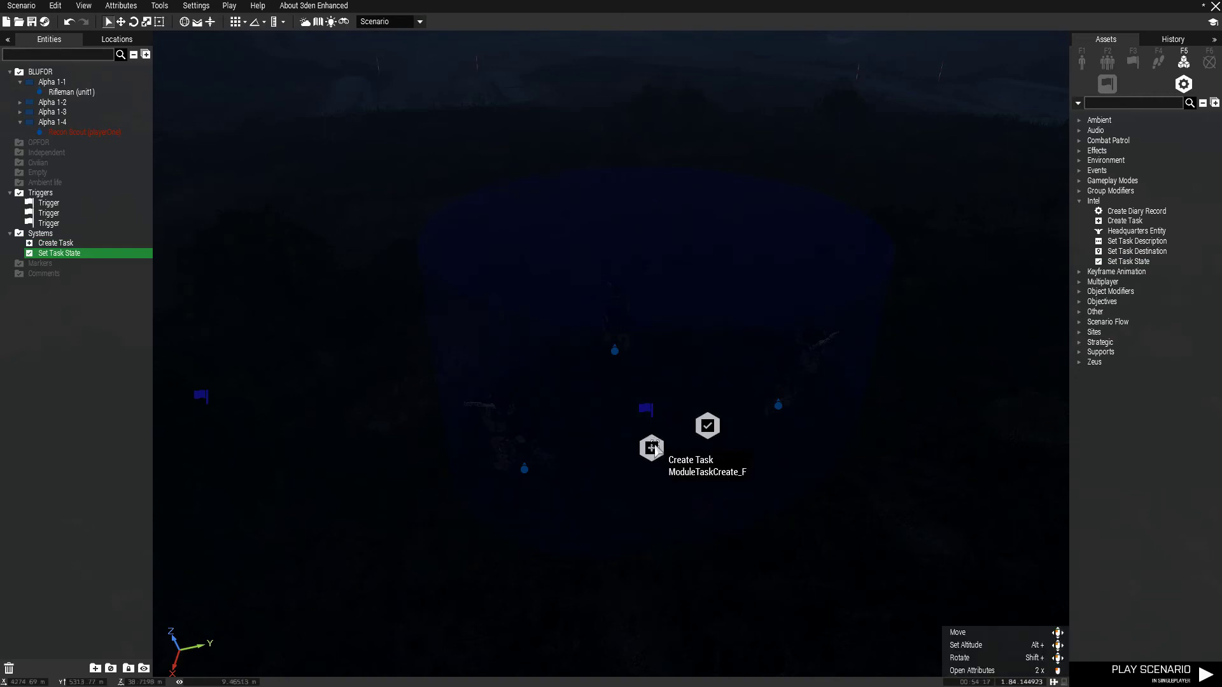
click(649, 411)
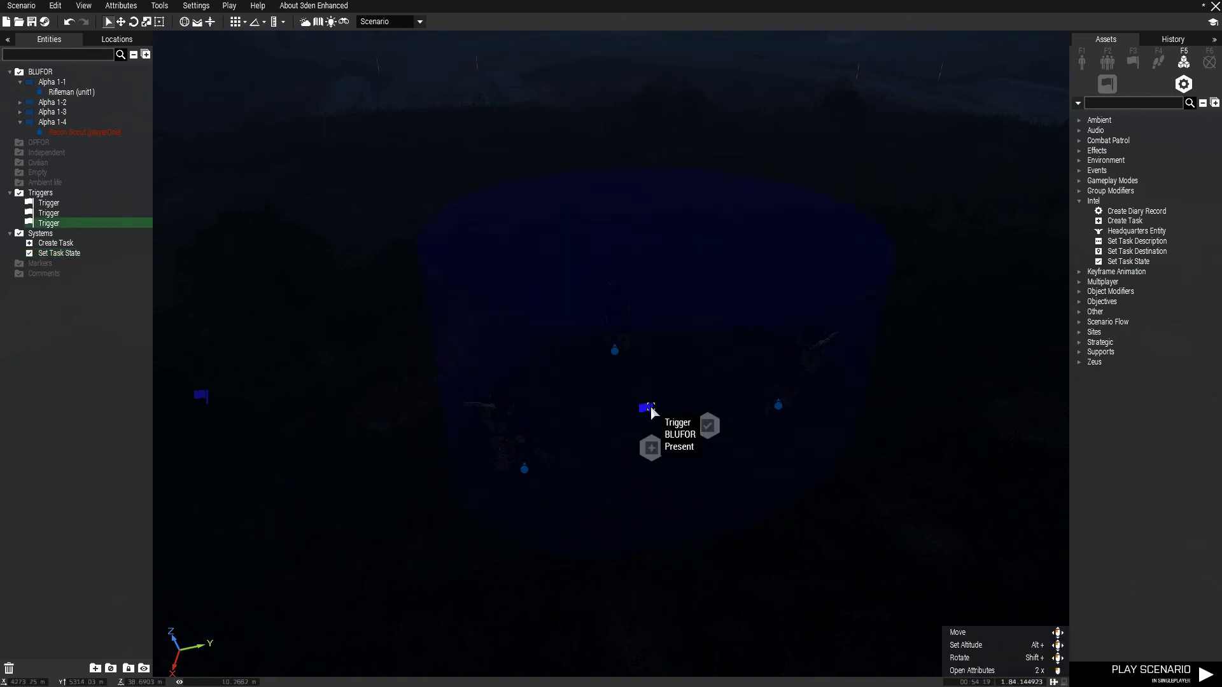
right_click(653, 415)
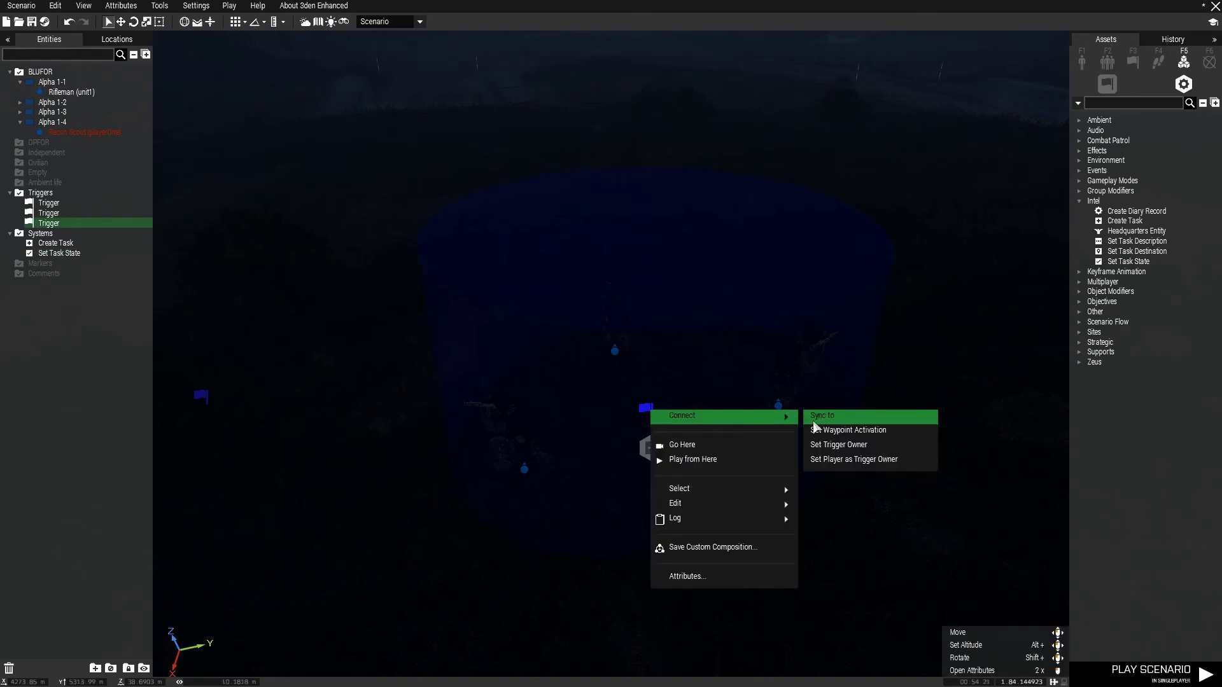
click(859, 421)
double_click(711, 433)
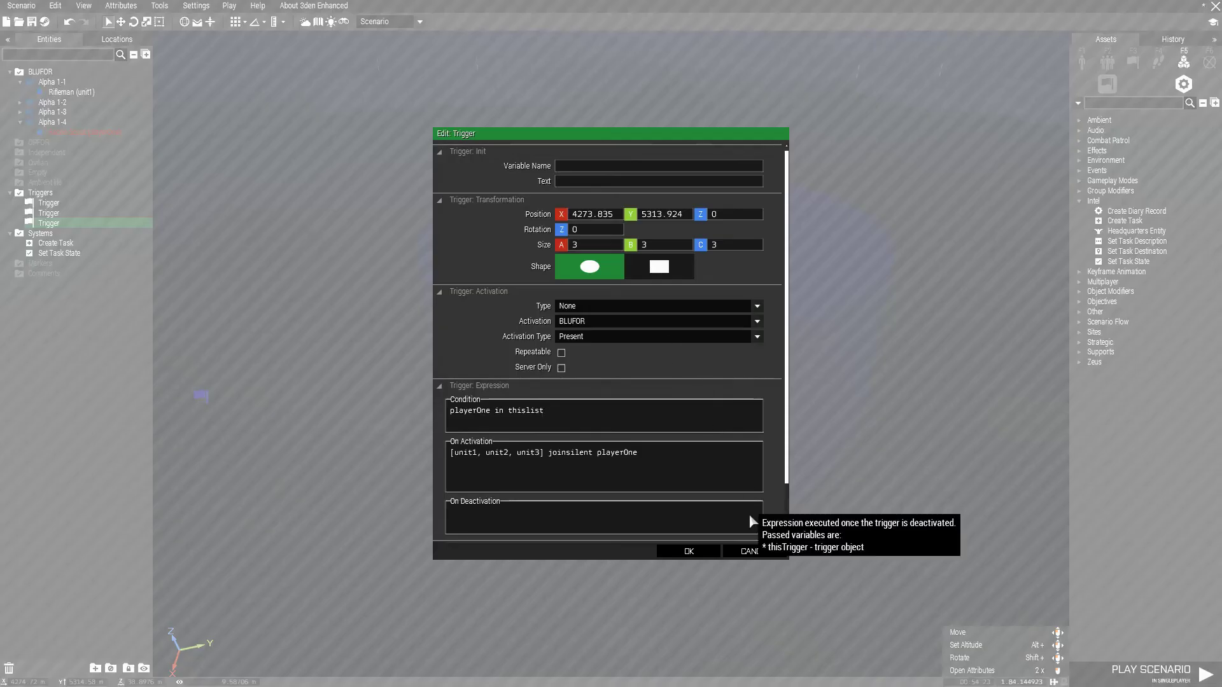
click(754, 551)
- Set the module's state to Succeeded, sync it to Create Task, and launch the scenario
double_click(708, 428)
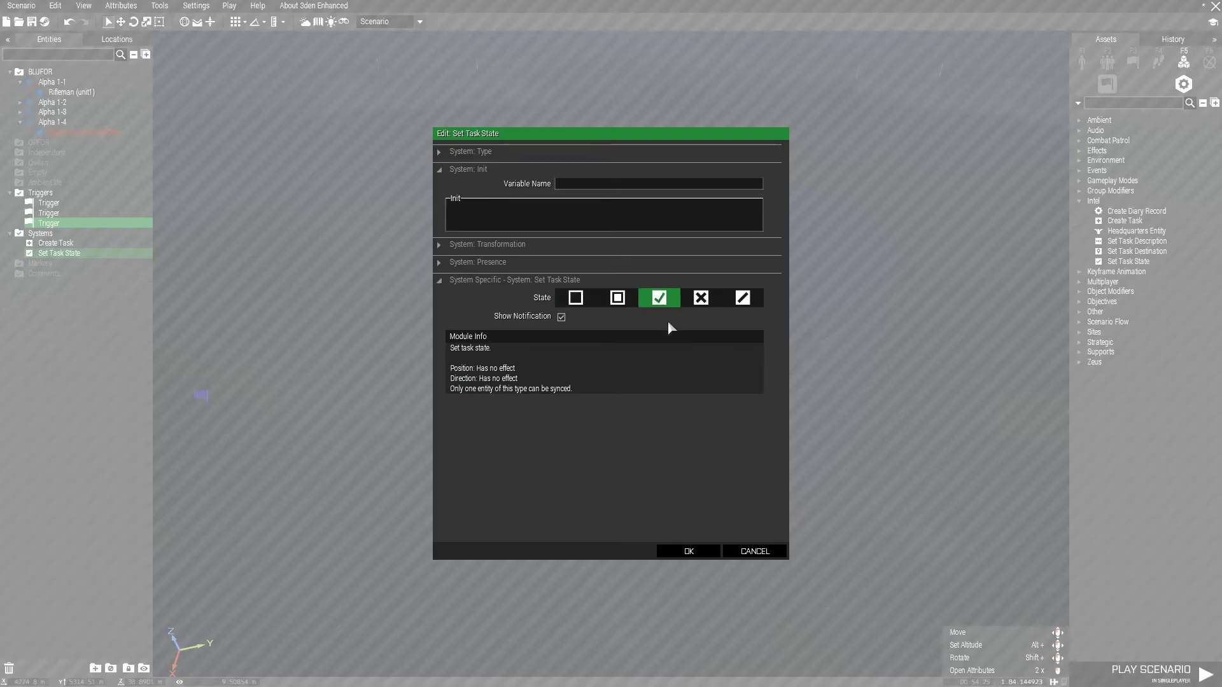
click(689, 551)
right_click(708, 428)
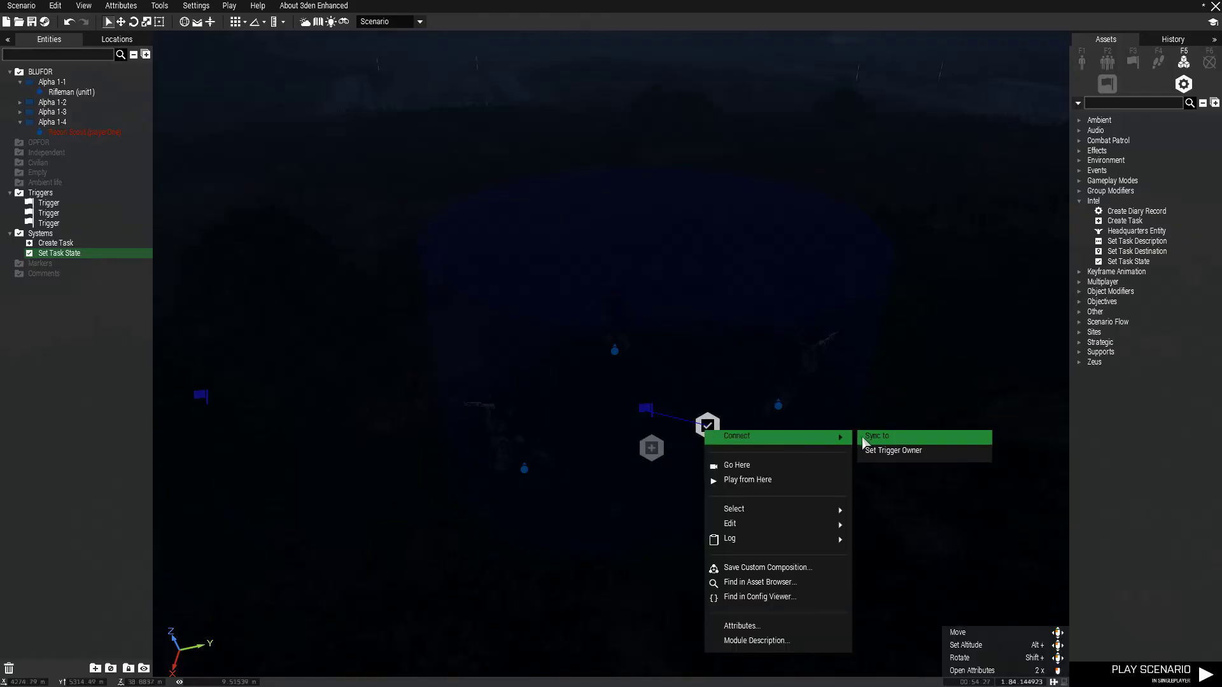
click(868, 440)
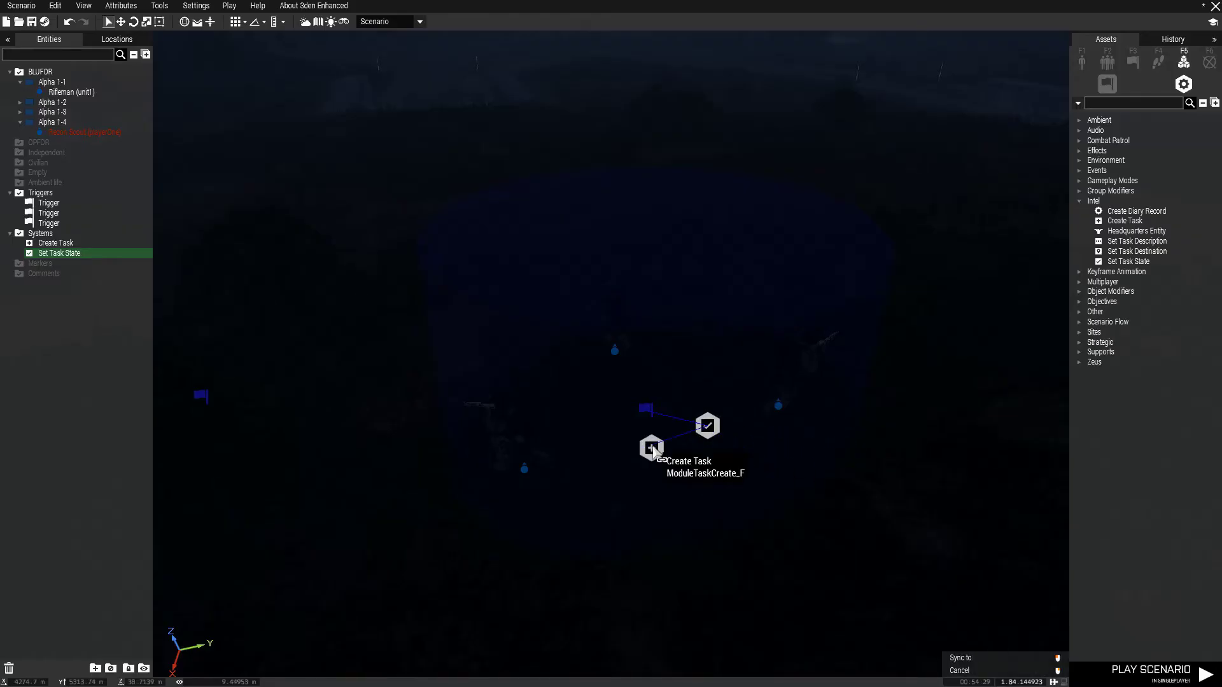
click(653, 450)
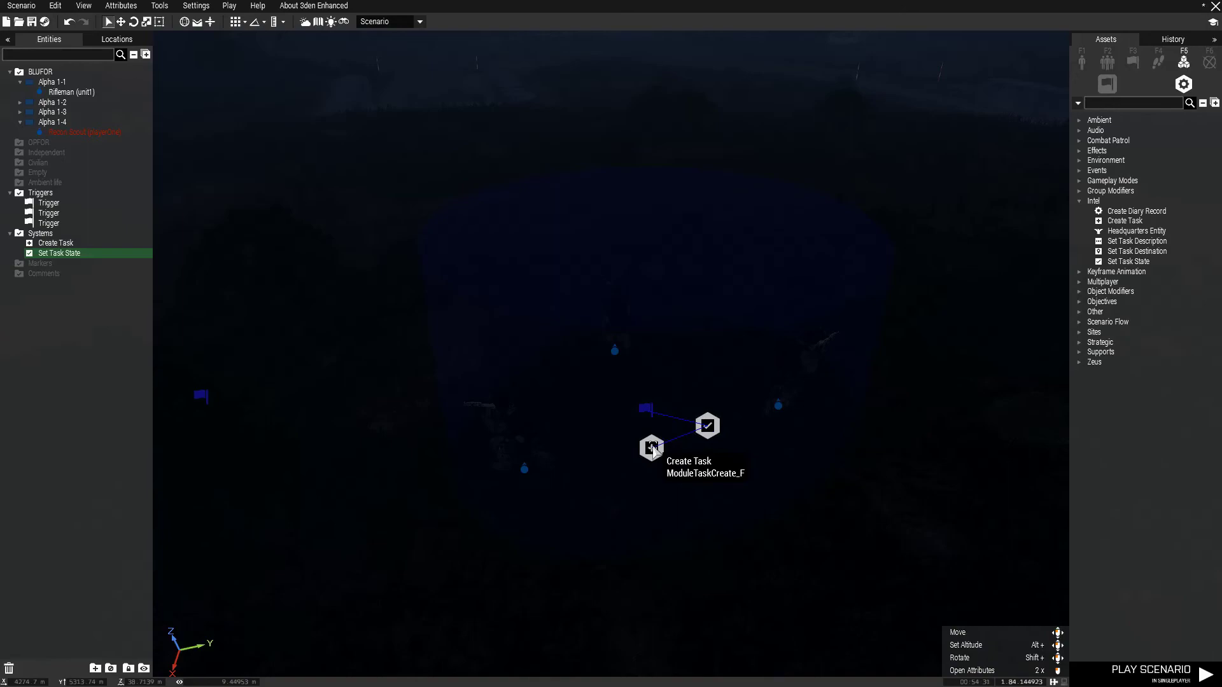
double_click(654, 449)
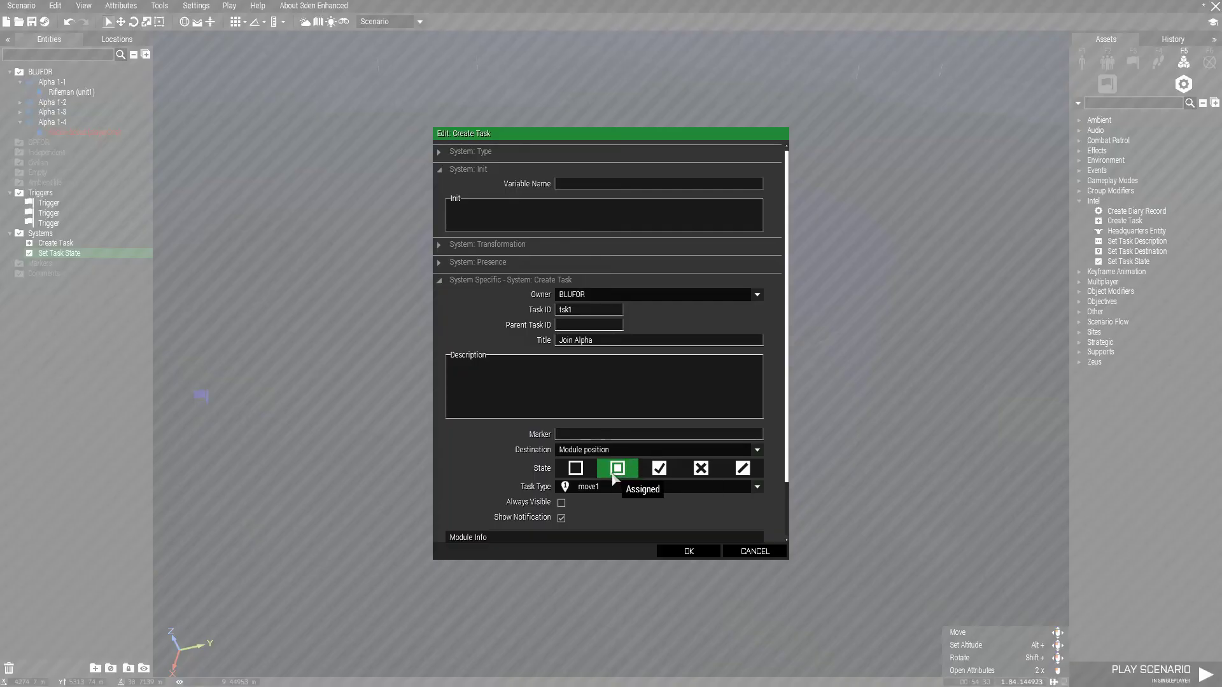
click(690, 552)
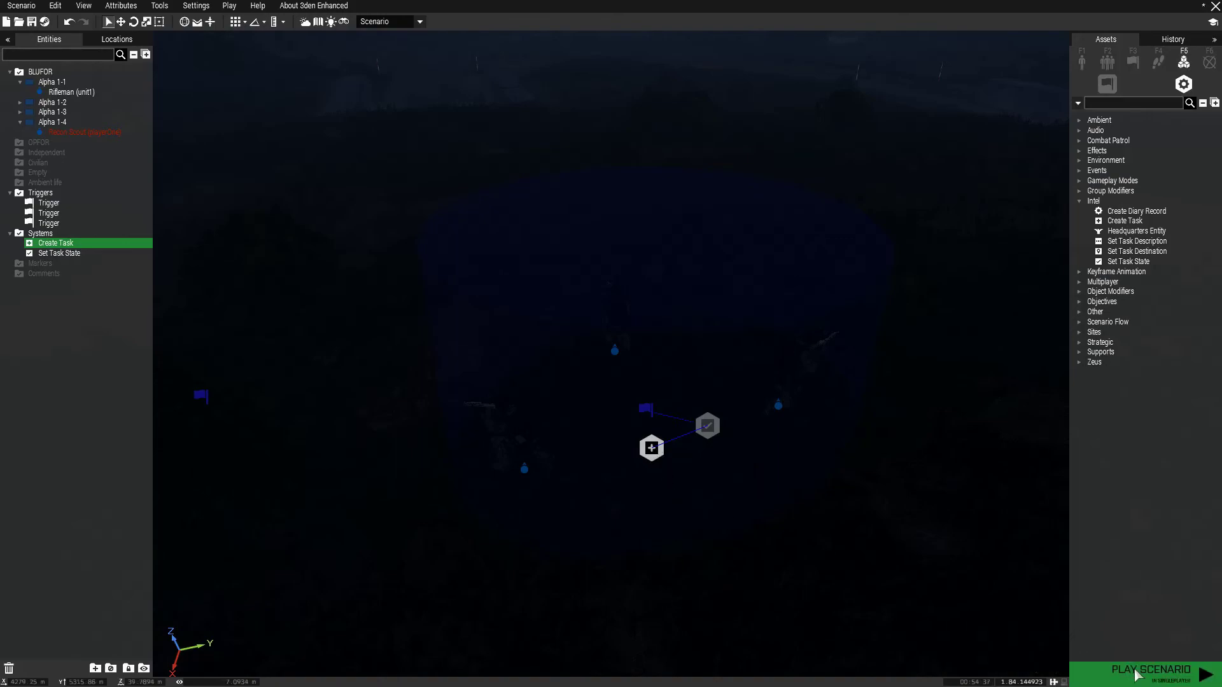
click(1150, 670)
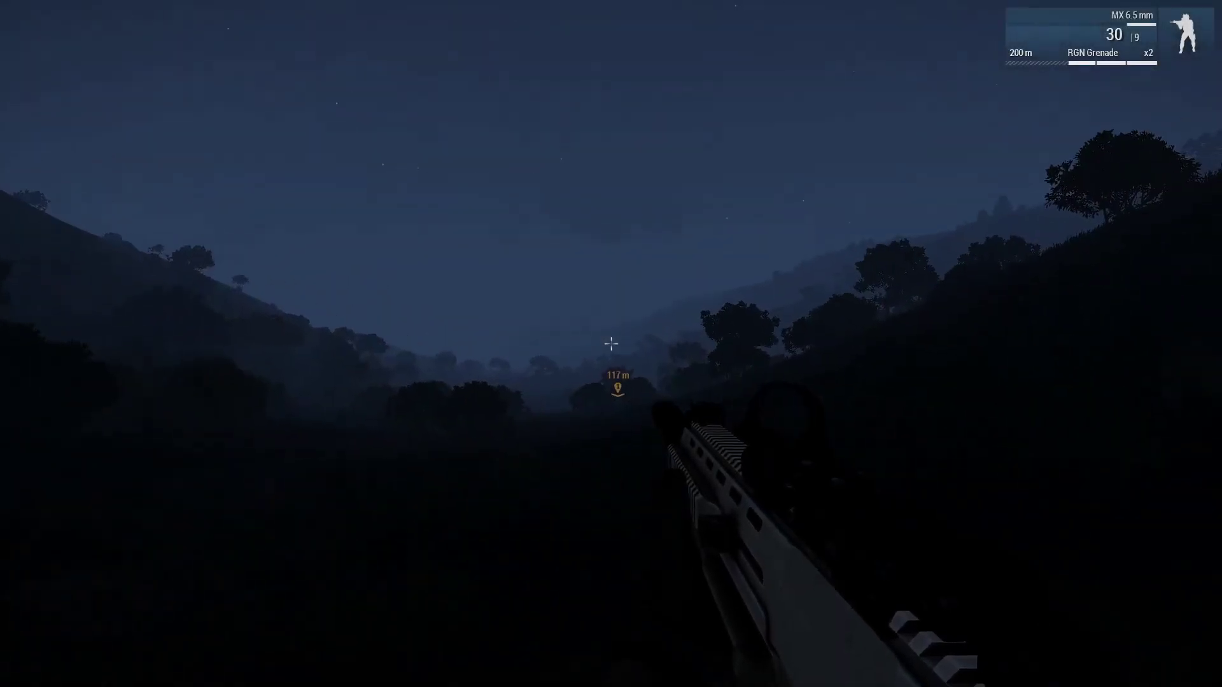
- View the Join Alpha task in game, then pause and return to the Eden Editor
key(j)
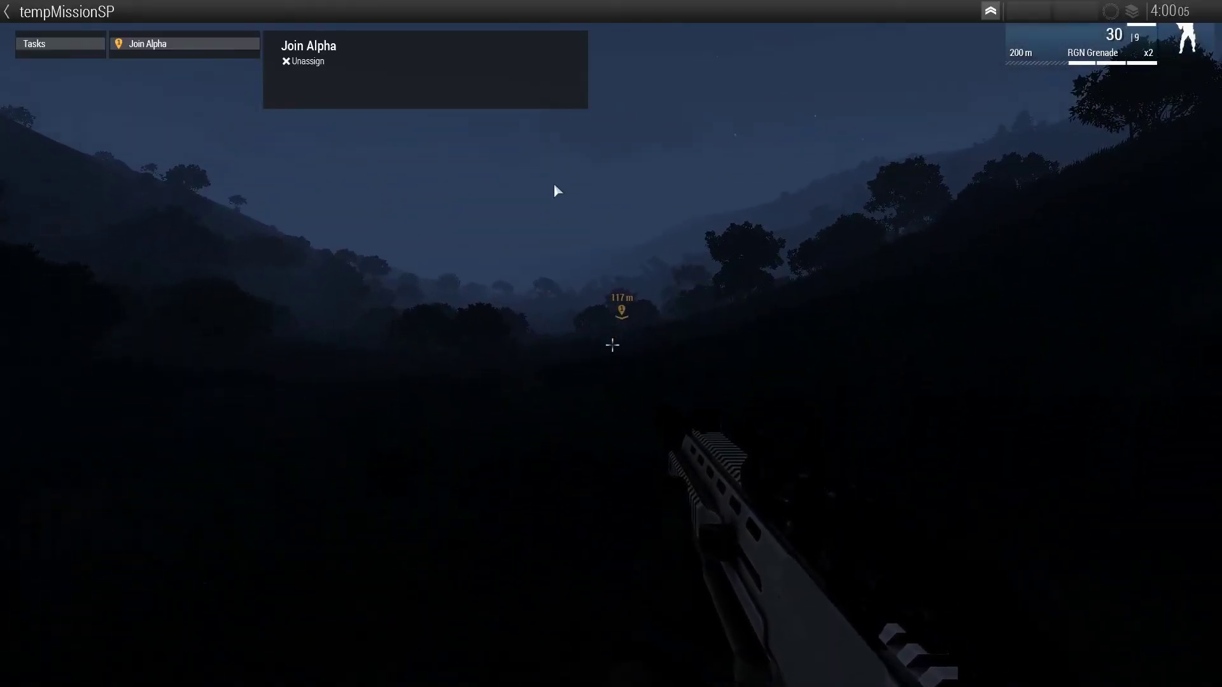
key(Escape)
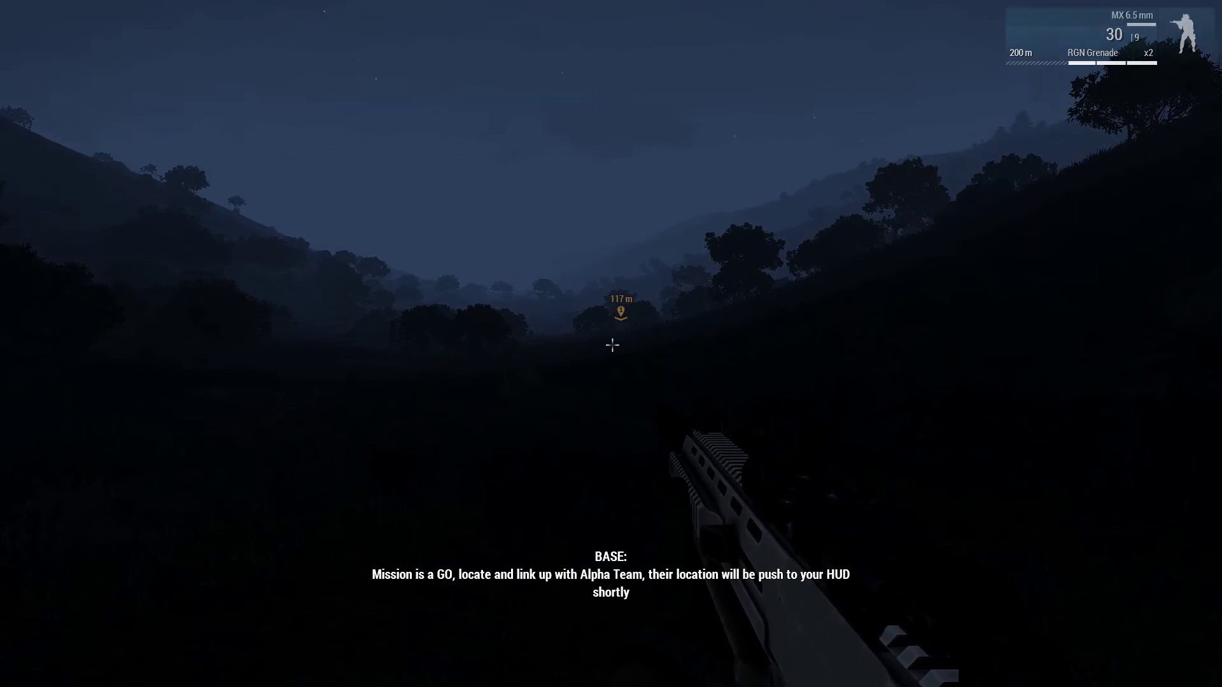
key(Escape)
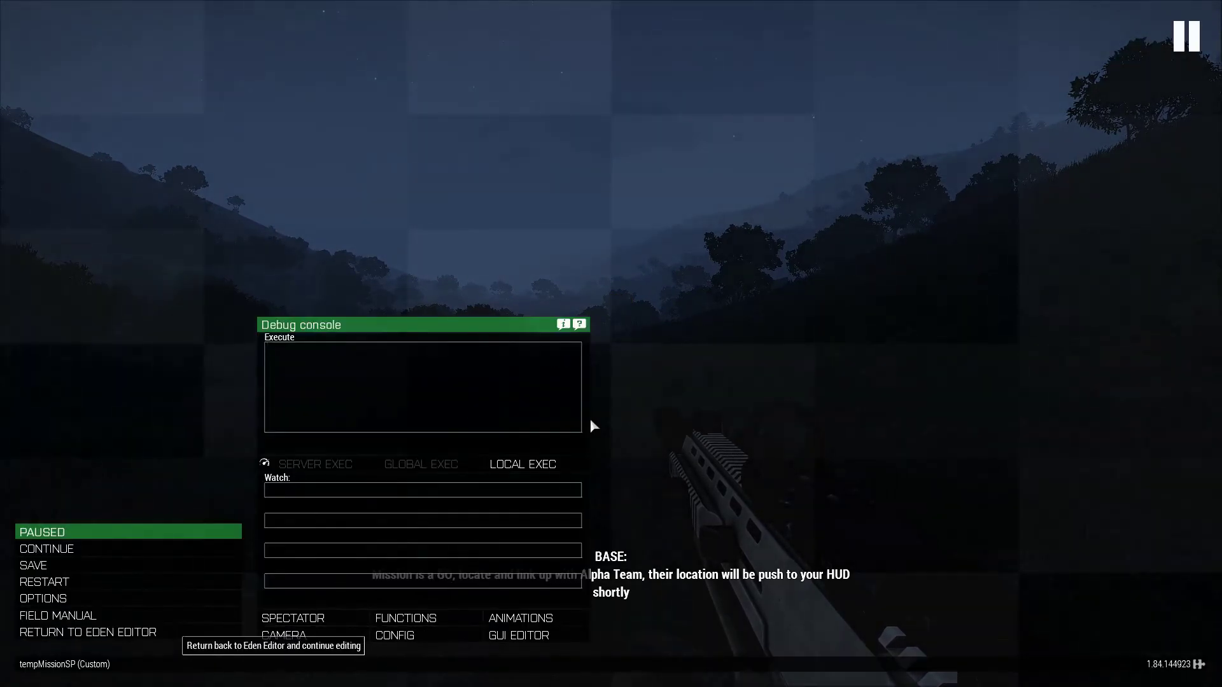
click(89, 632)
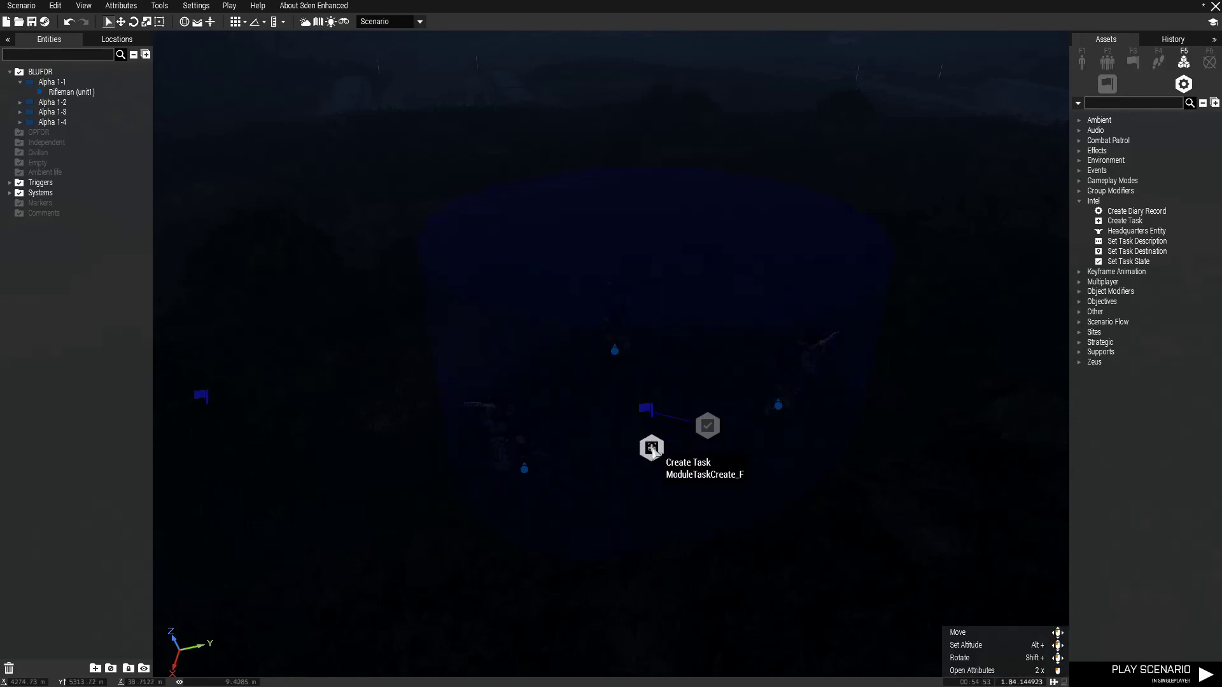
- Start a Sync To connection from the Create Task module and check the trigger's On Activation subtitle
right_click(655, 451)
mouse_move(715, 452)
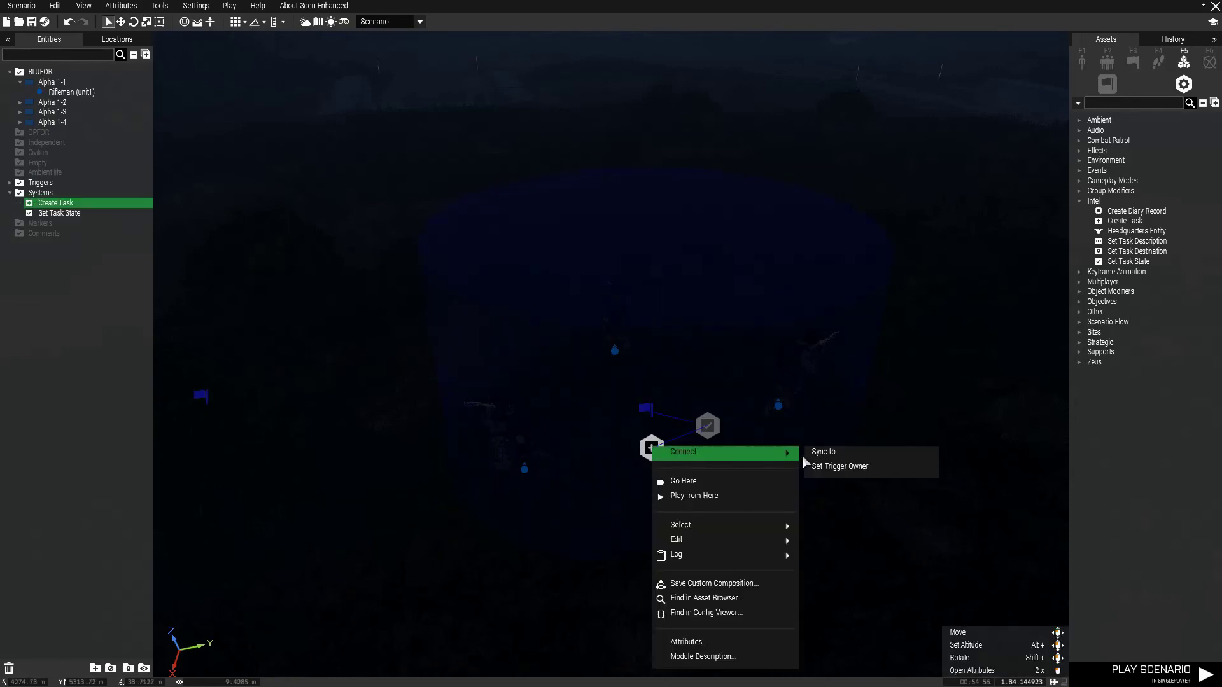
click(823, 451)
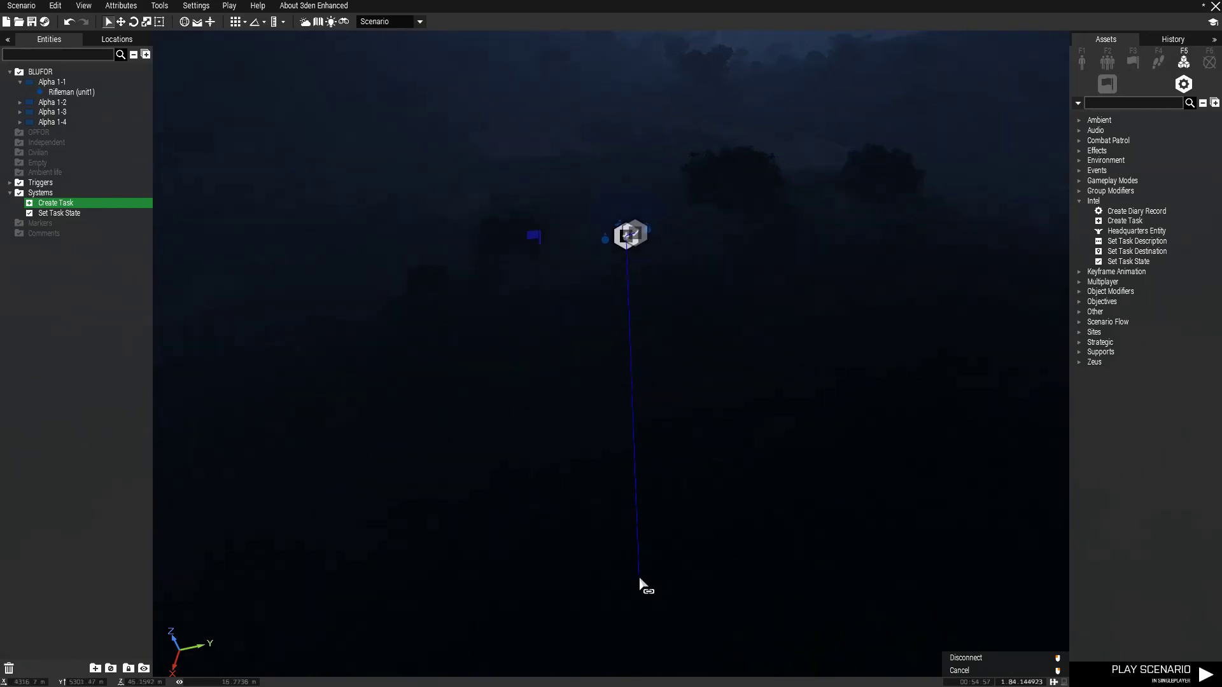
mouse_move(641, 585)
right_down()
mouse_move(632, 567)
mouse_move(453, 531)
right_up()
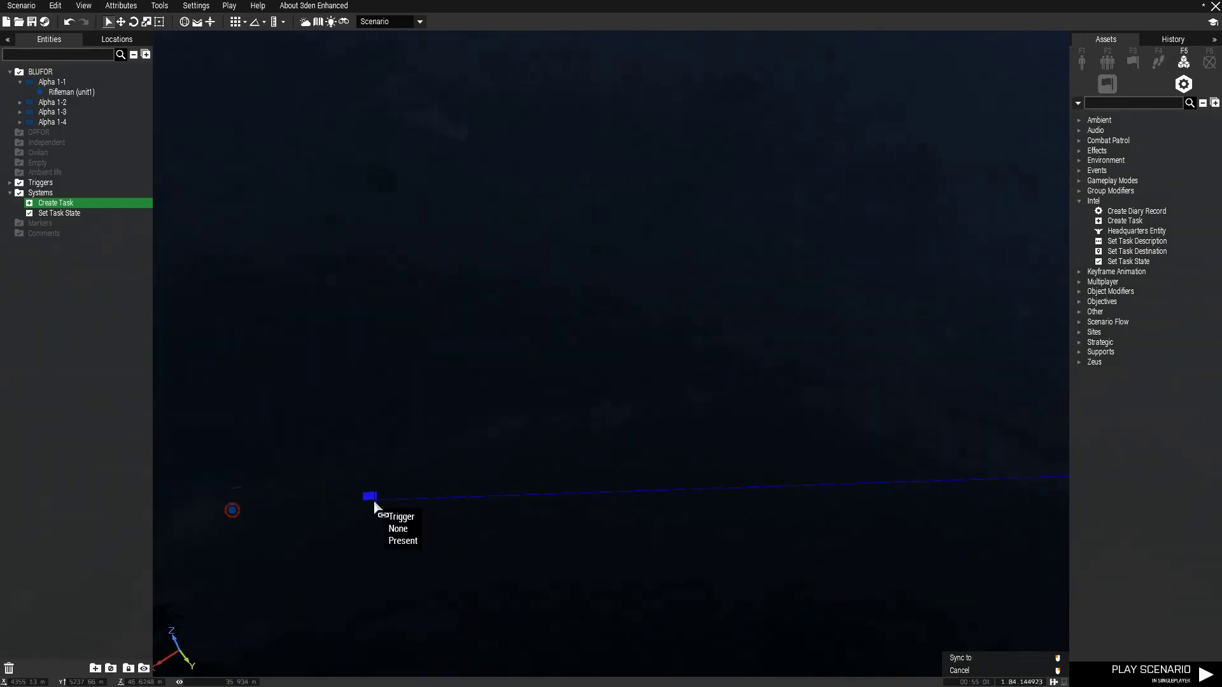
double_click(373, 500)
scroll(777, 417, down, 1)
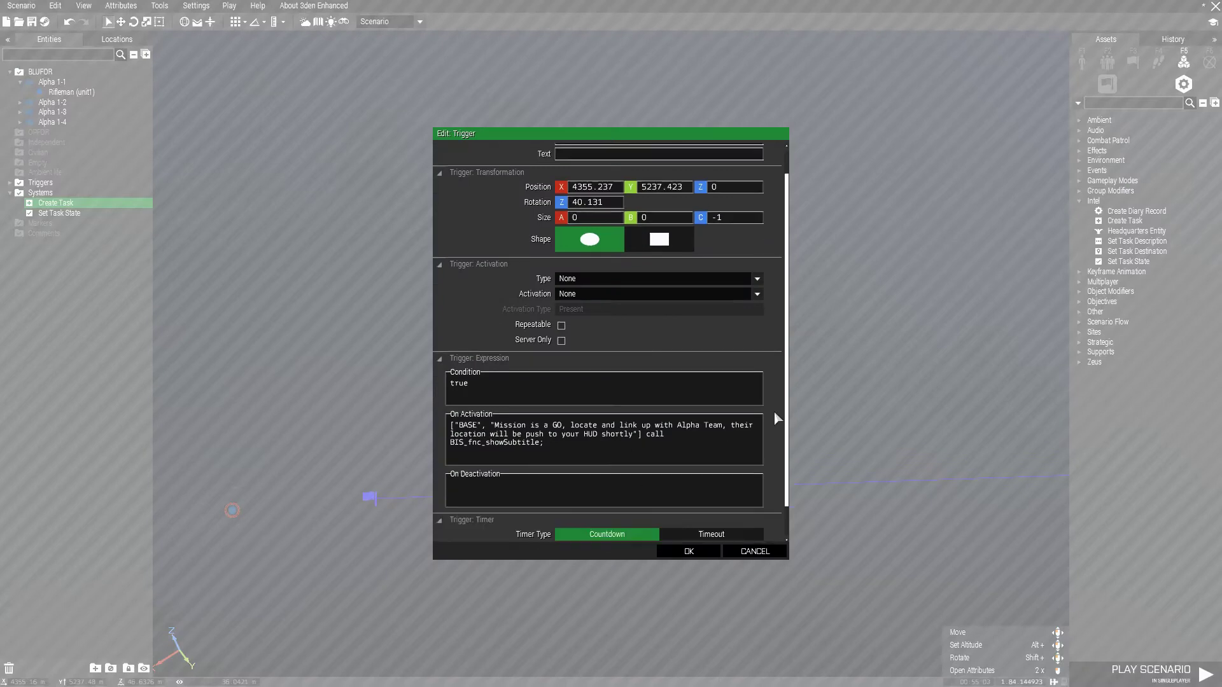
scroll(776, 417, down, 1)
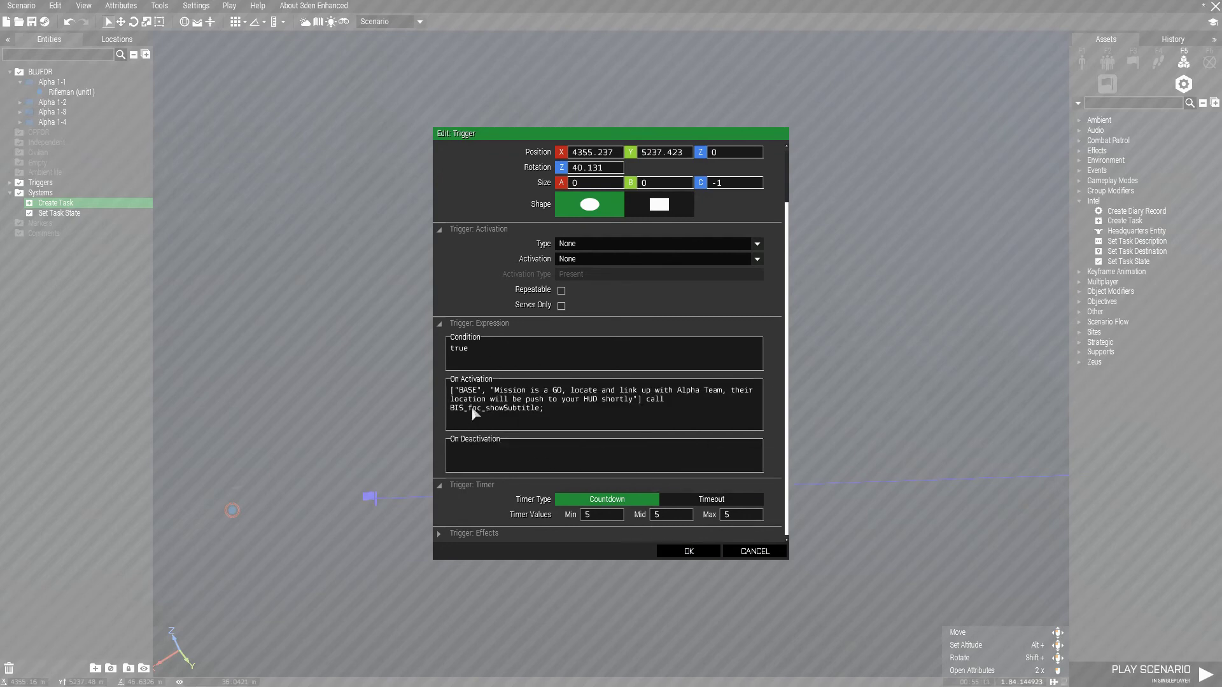
click(688, 551)
- Complete the sync link from the Create Task module to the BASE subtitle trigger
right_drag(610, 492, 824, 447)
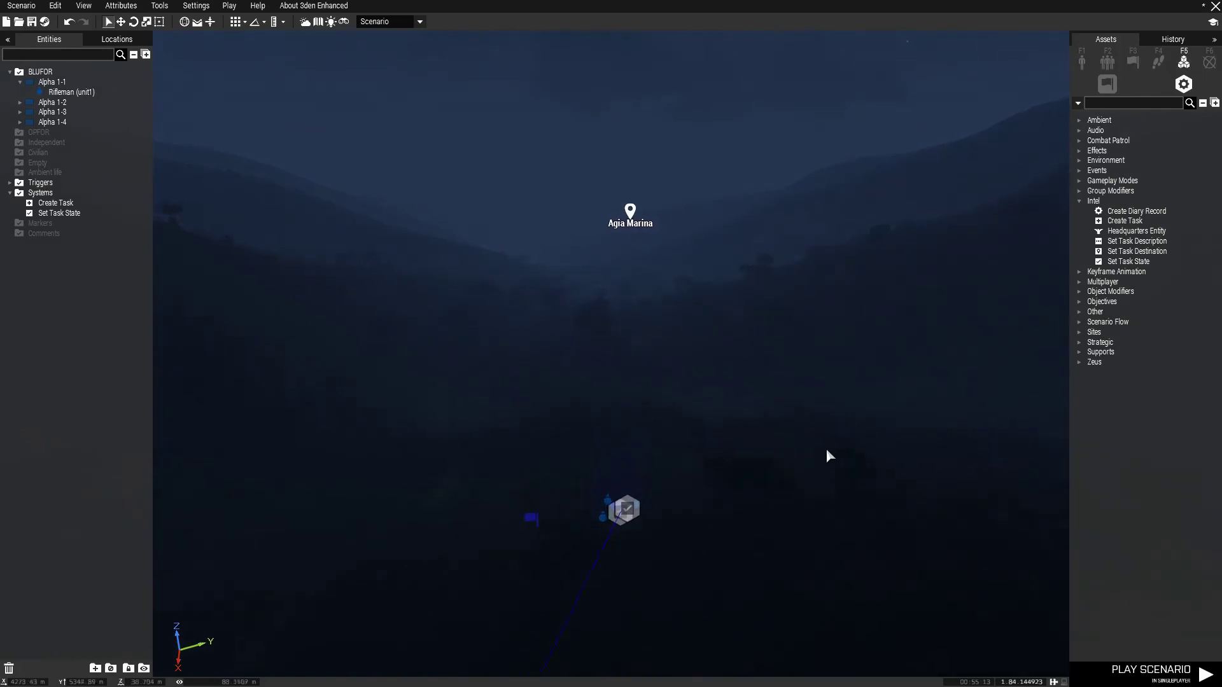
scroll(827, 457, up, 2)
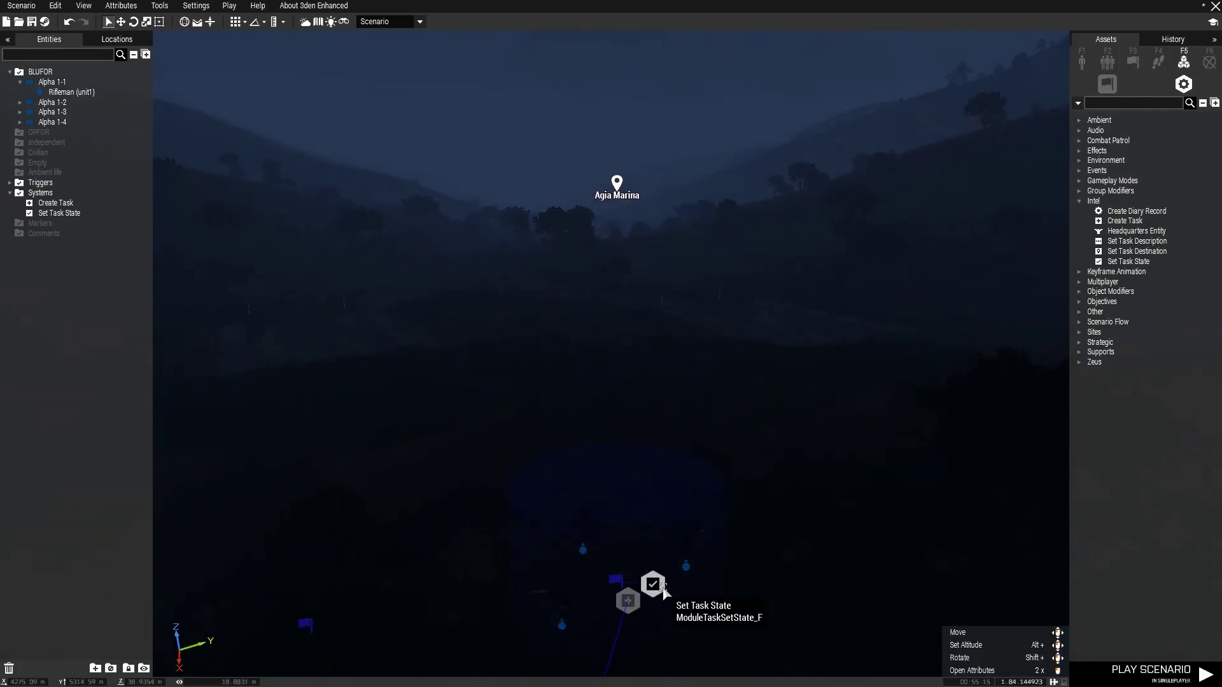
scroll(669, 535, down, 2)
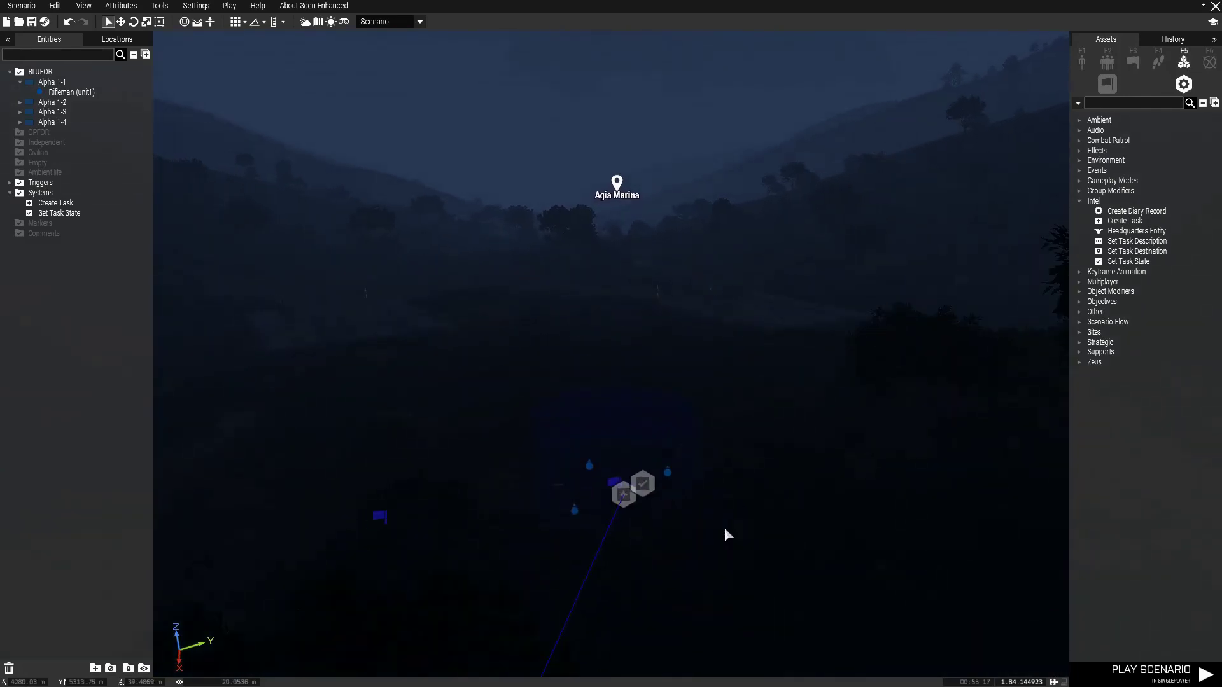
mouse_move(703, 558)
right_down()
mouse_move(275, 505)
mouse_move(719, 544)
right_up()
right_drag(730, 376, 723, 551)
mouse_move(723, 552)
mouse_down()
mouse_move(725, 592)
mouse_move(1067, 619)
mouse_move(750, 594)
mouse_up()
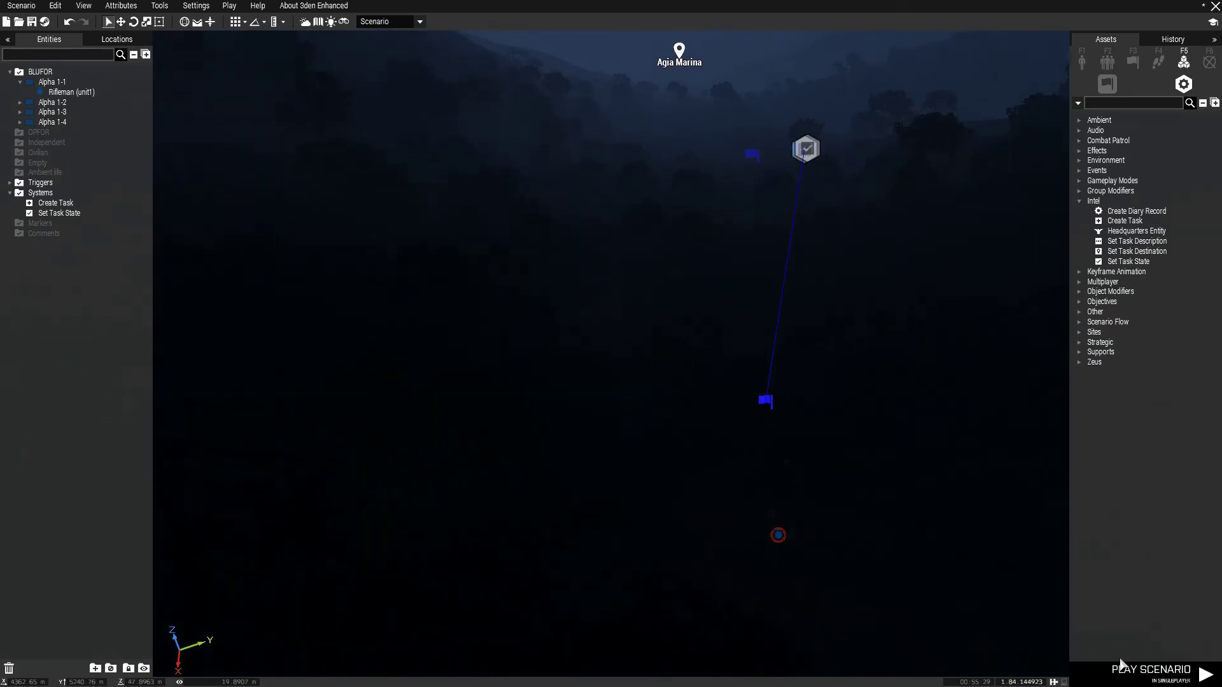
- Launch the scenario, crouch, lower the weapon and check the Join Alpha task in the diary
click(1150, 671)
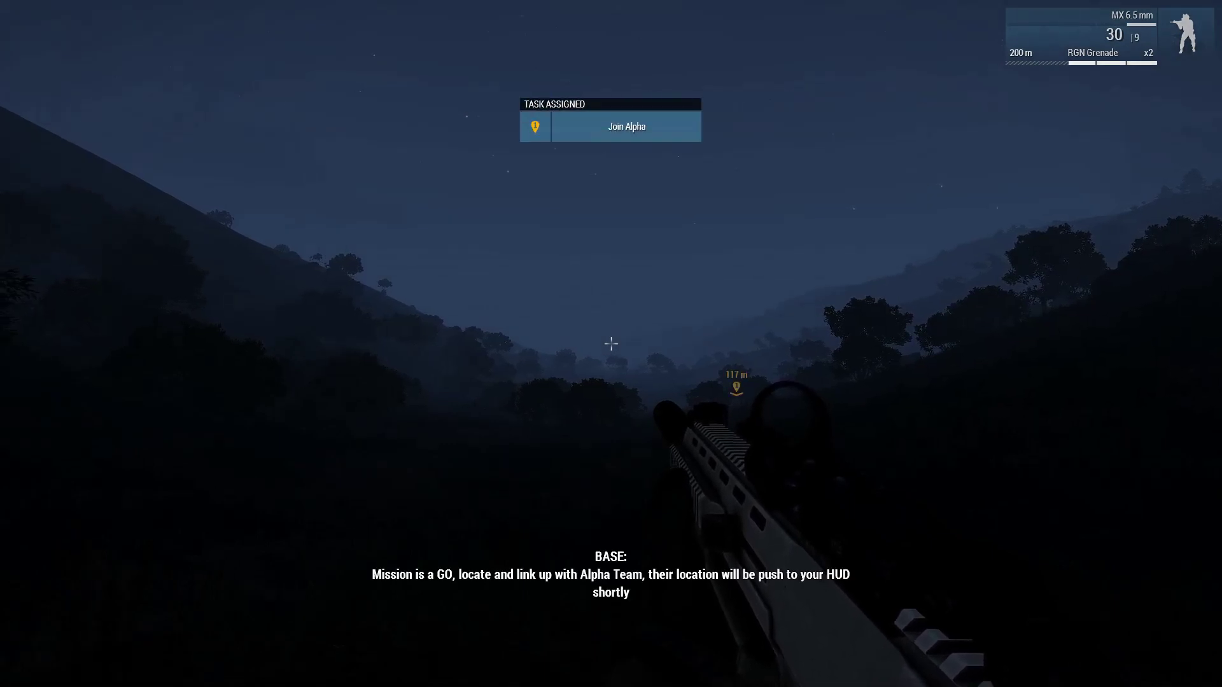
key(x)
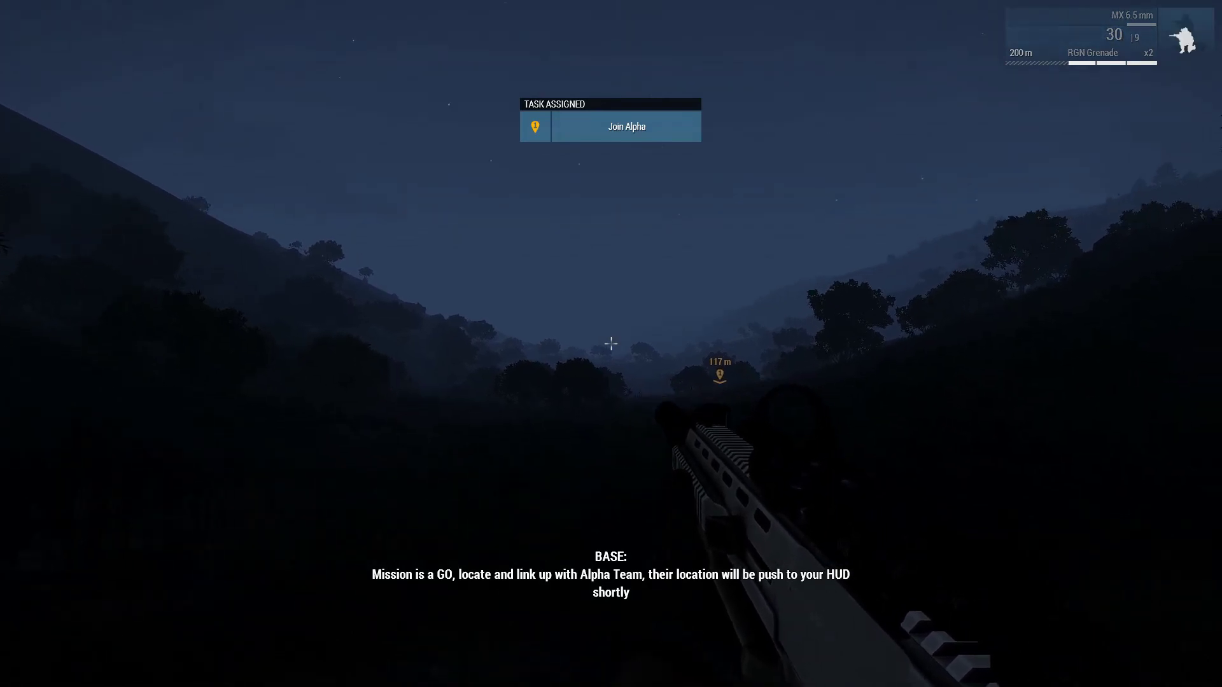
key(ctrl)
key(ctrl)
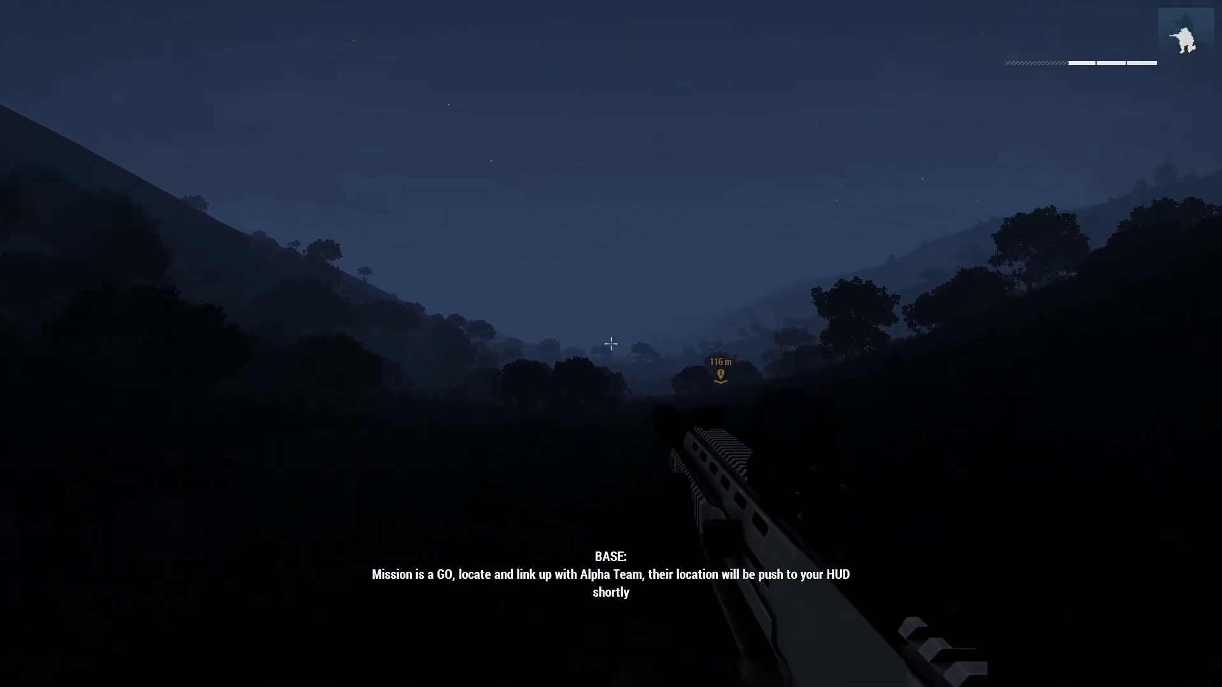
key(j)
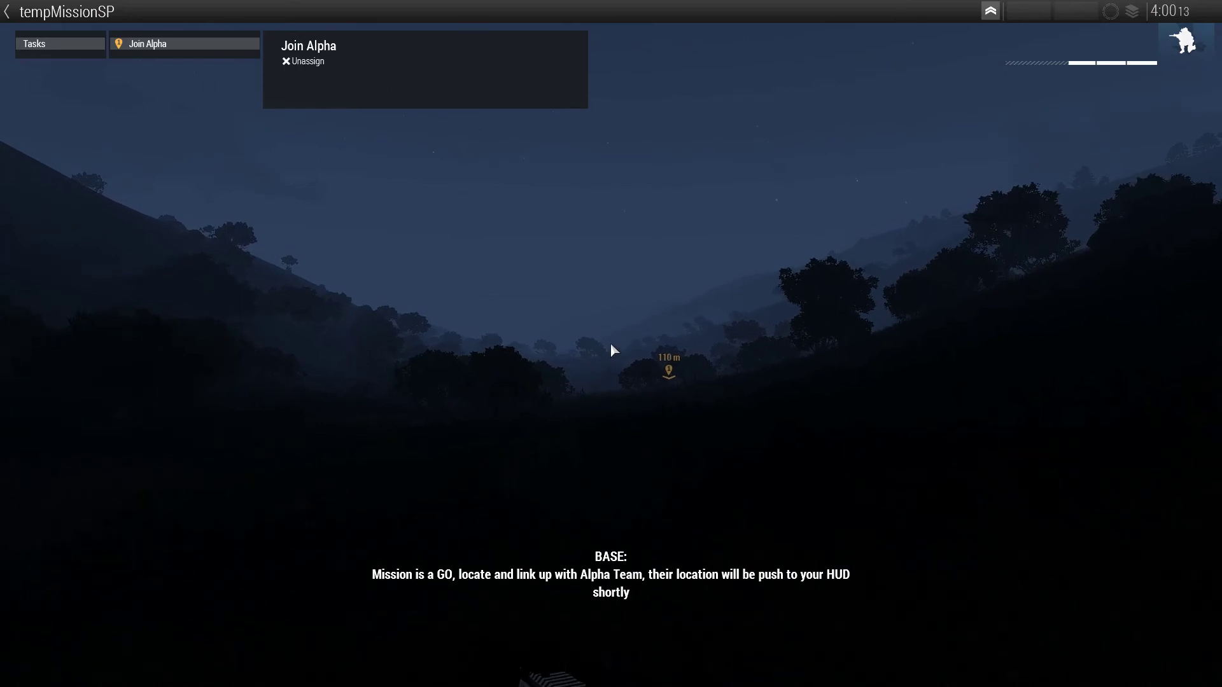
key(j)
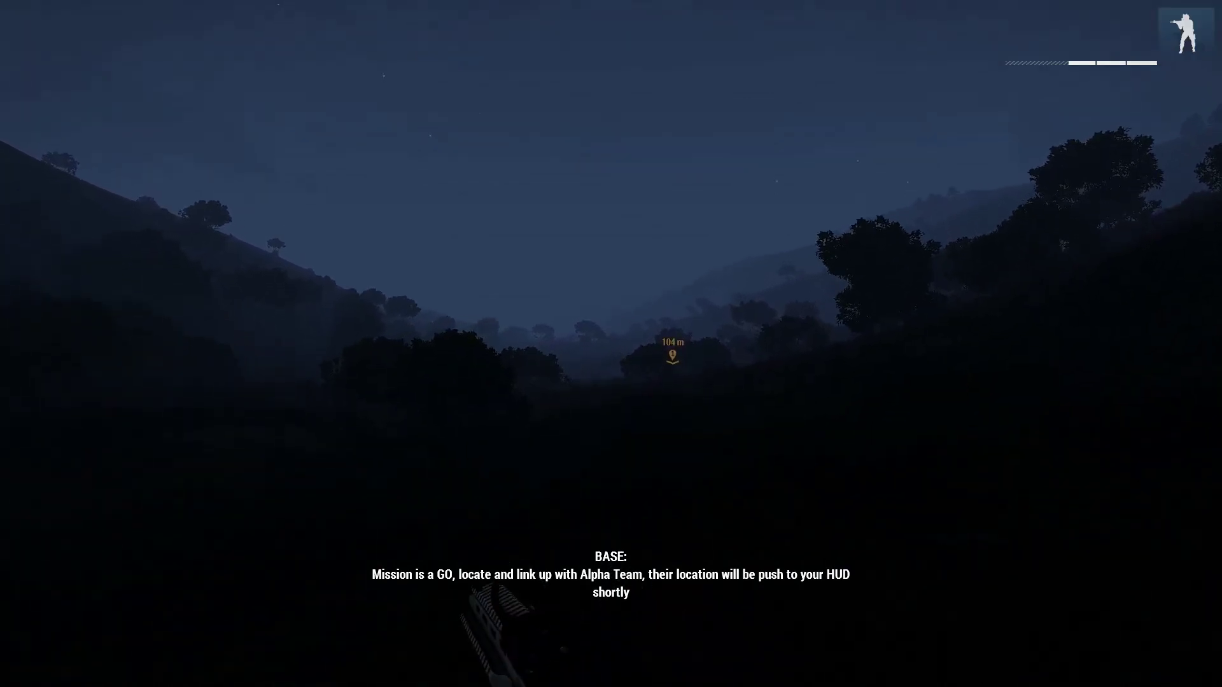
- Walk toward the Join Alpha objective marker and bring up the map
key(w)
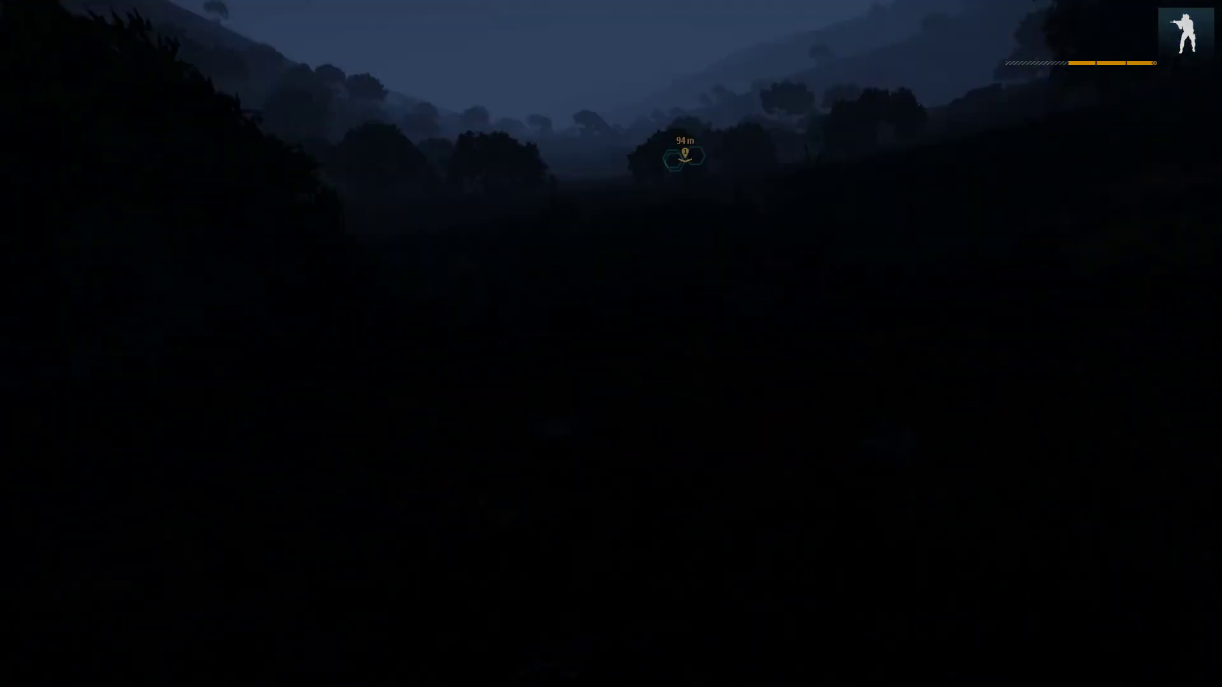
key(w)
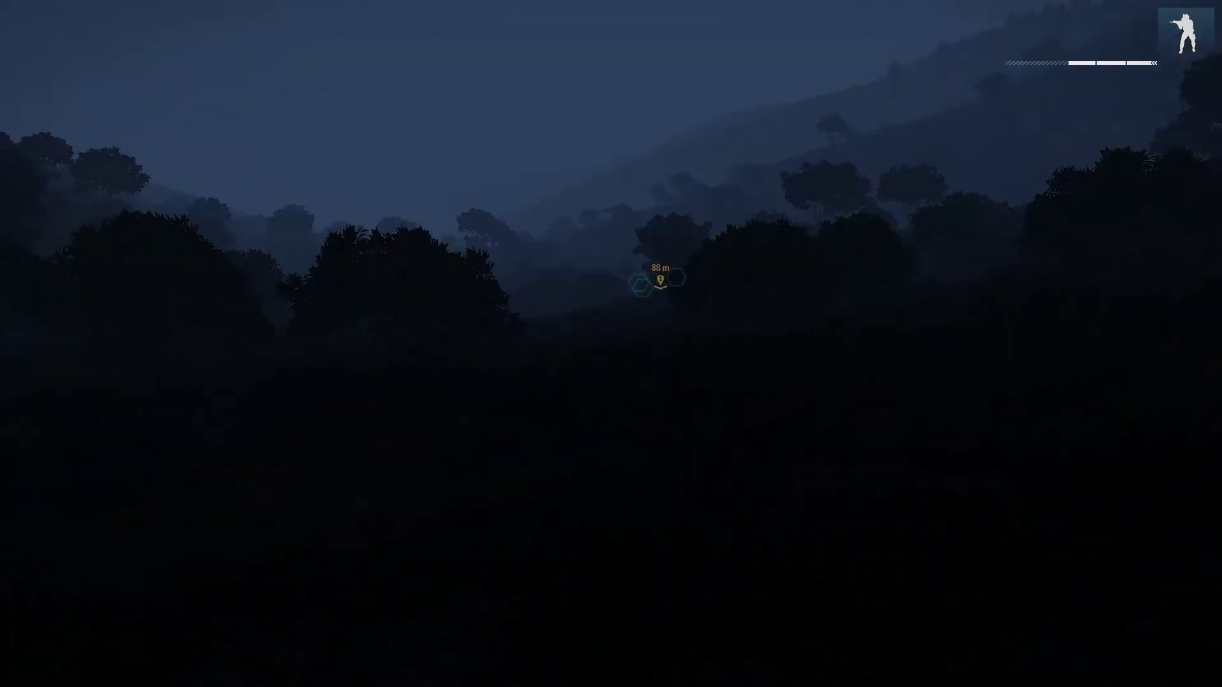
key(w)
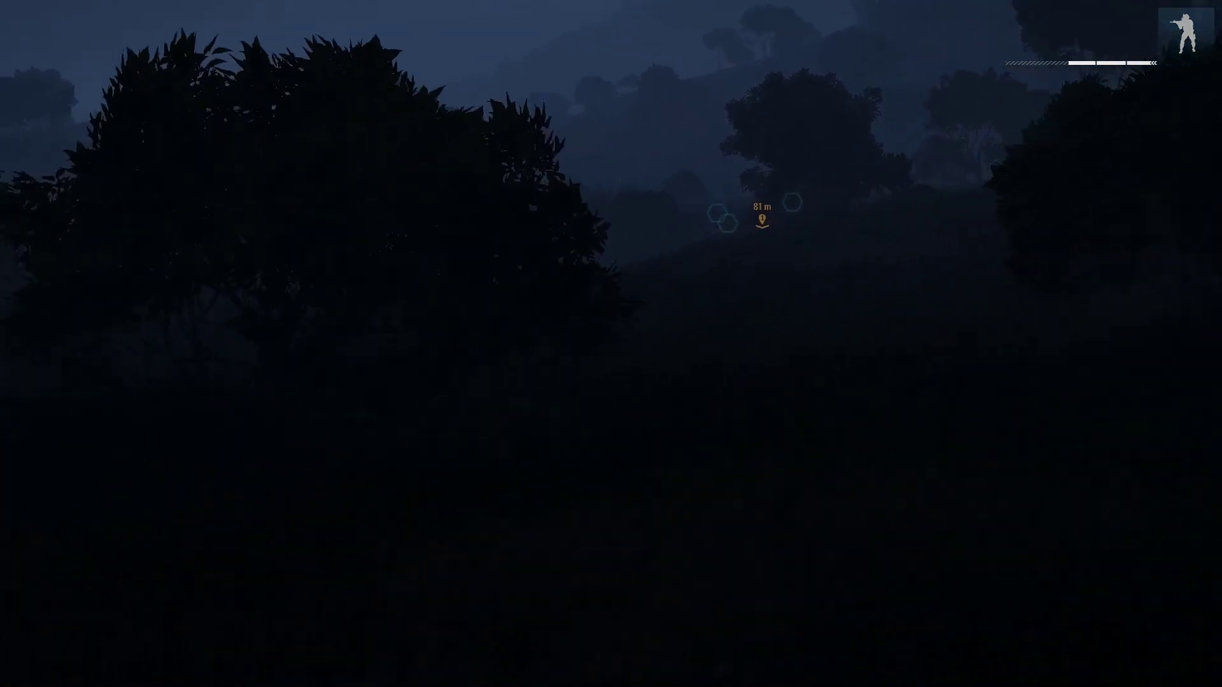
key(w)
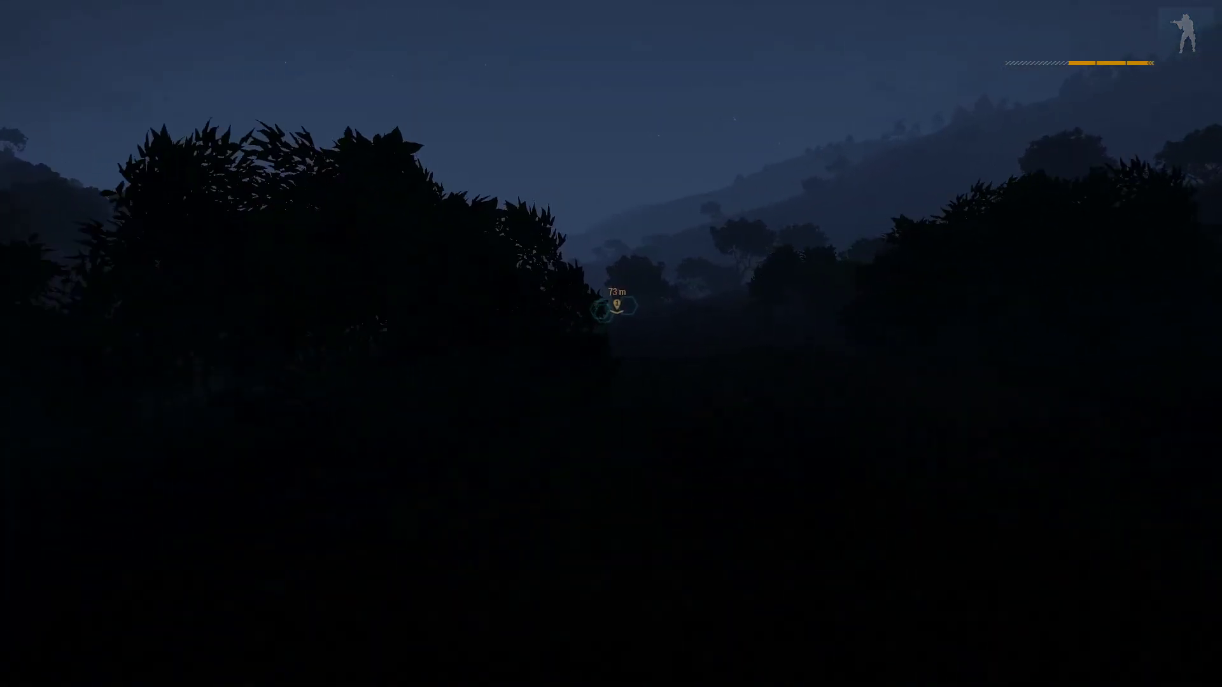
key(m)
scroll(610, 344, up, 4)
scroll(610, 344, up, 4)
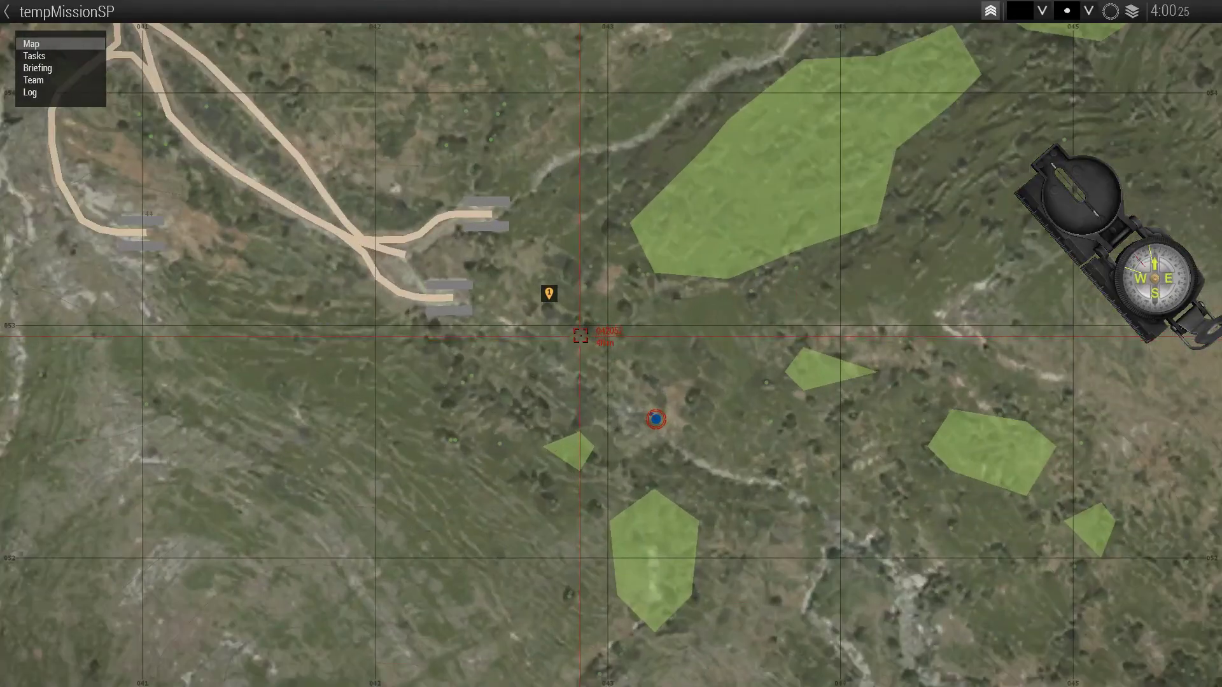
scroll(592, 329, up, 3)
scroll(578, 318, up, 2)
scroll(563, 286, up, 2)
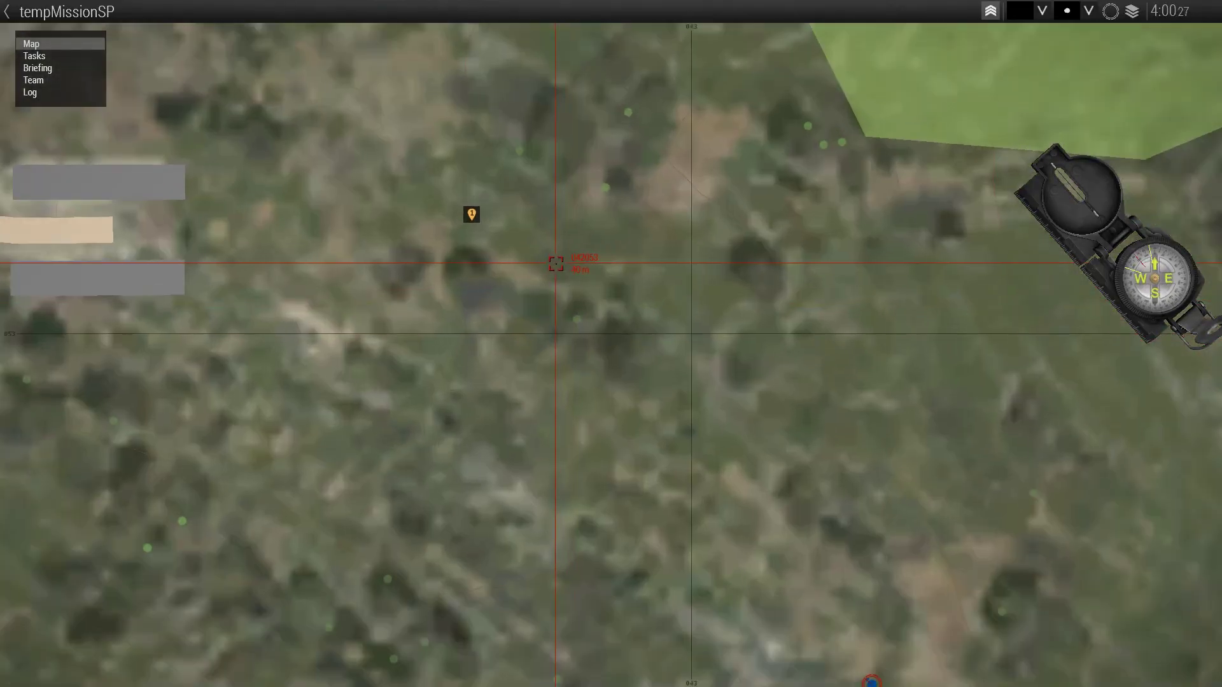
- Pan the map around the player's position near the objective, then close it
drag(556, 263, 569, 301)
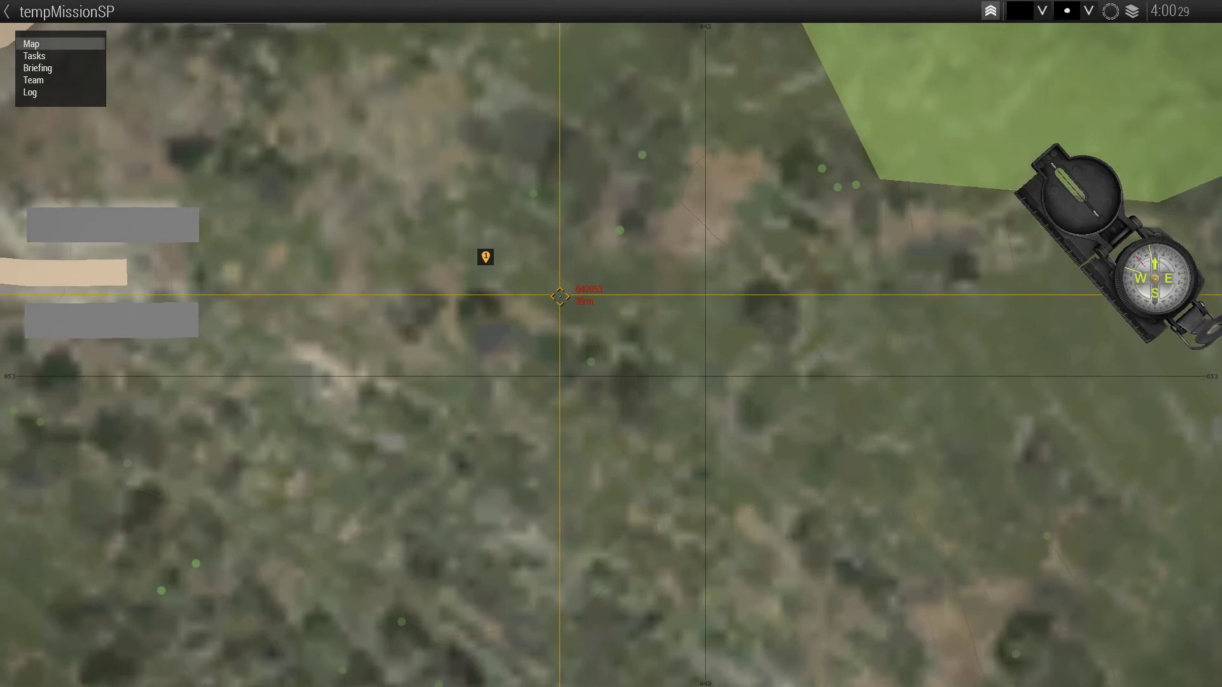
scroll(559, 296, down, 2)
scroll(559, 295, down, 1)
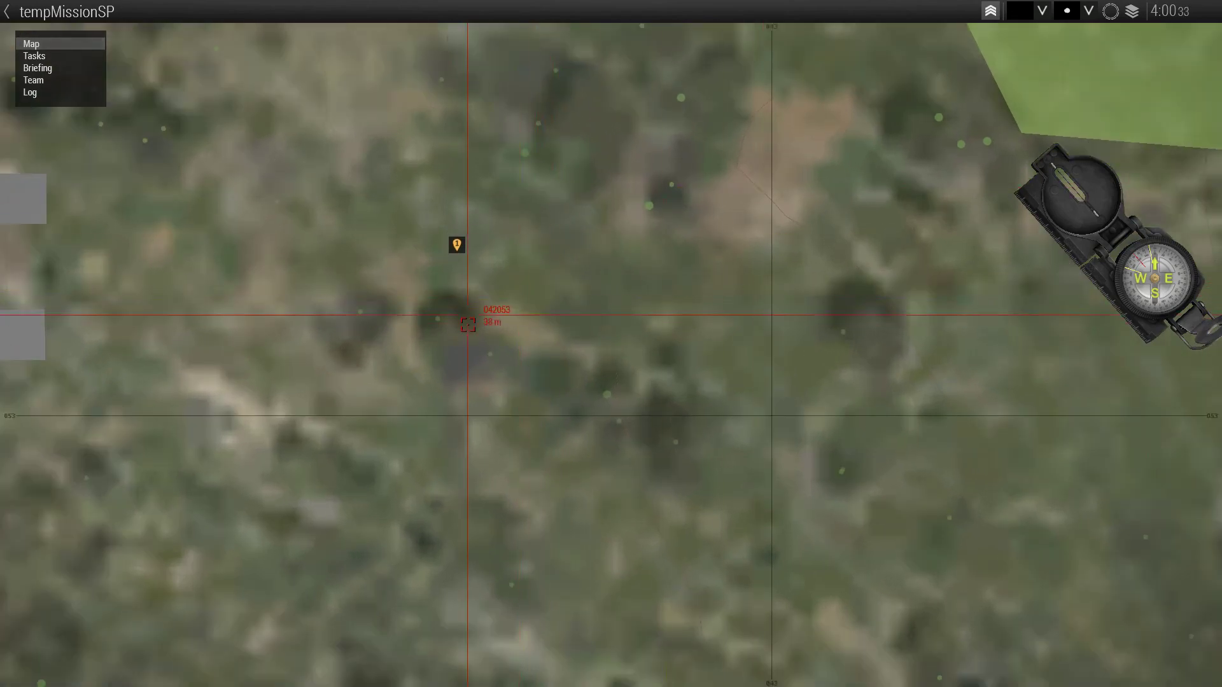
scroll(520, 290, down, 5)
scroll(535, 306, down, 3)
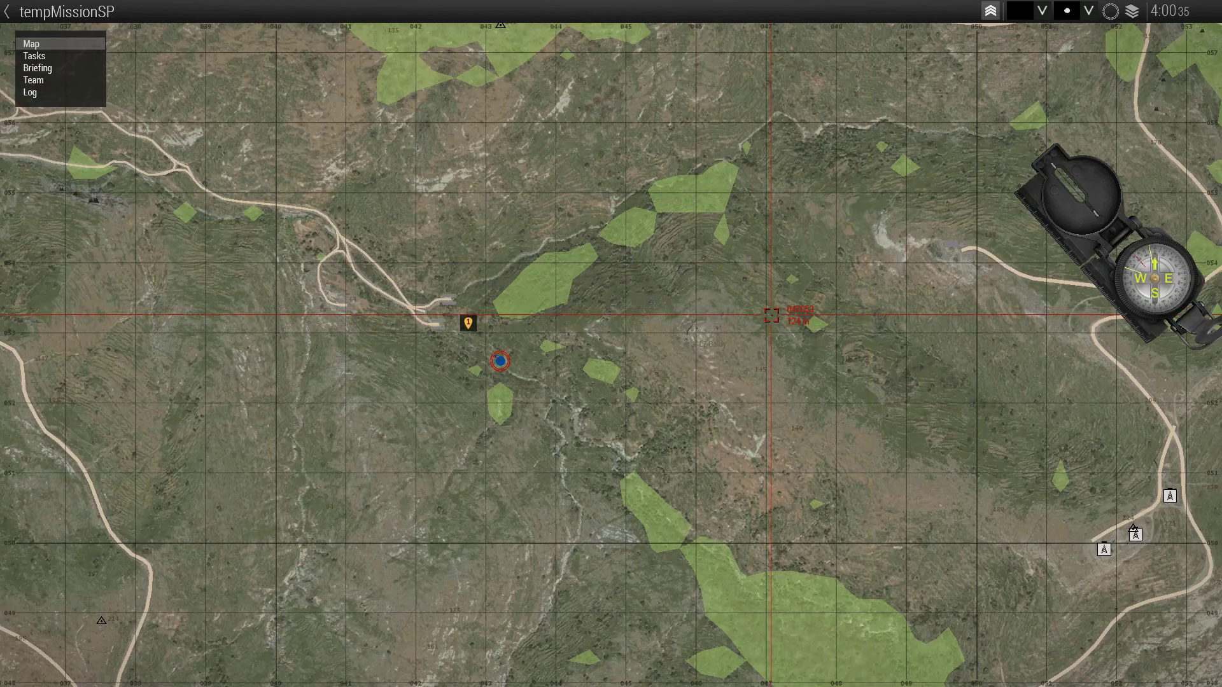
scroll(490, 341, up, 2)
scroll(490, 341, up, 3)
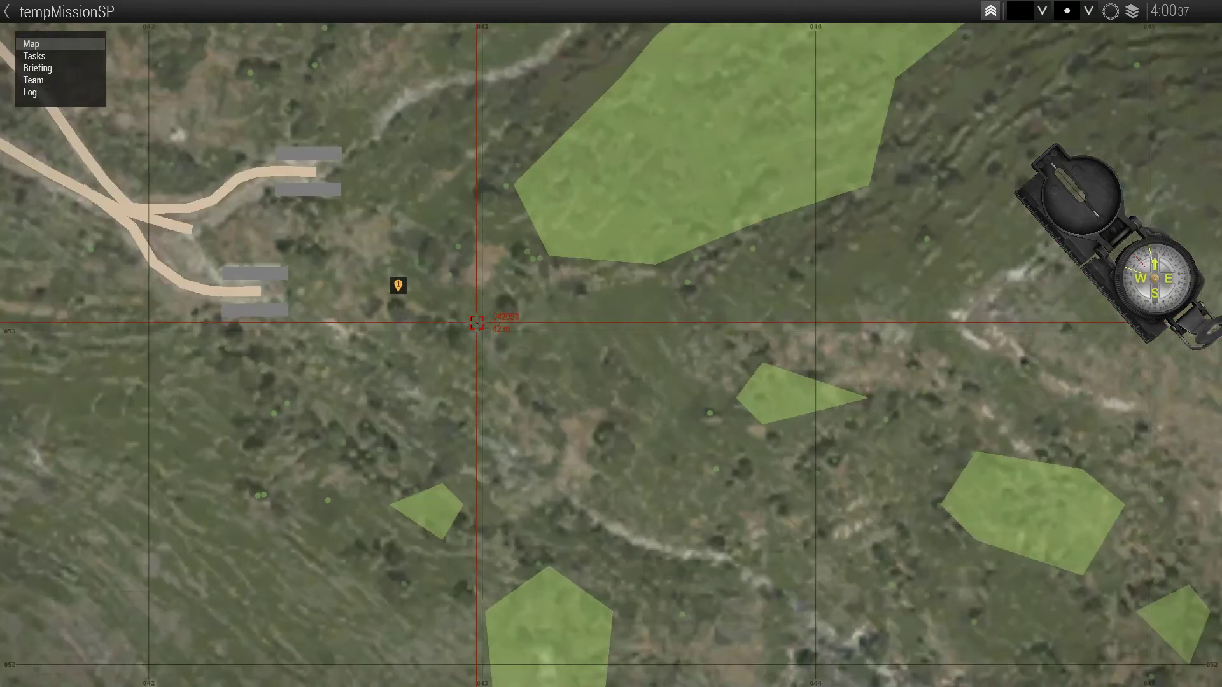
scroll(459, 315, up, 3)
scroll(402, 291, up, 2)
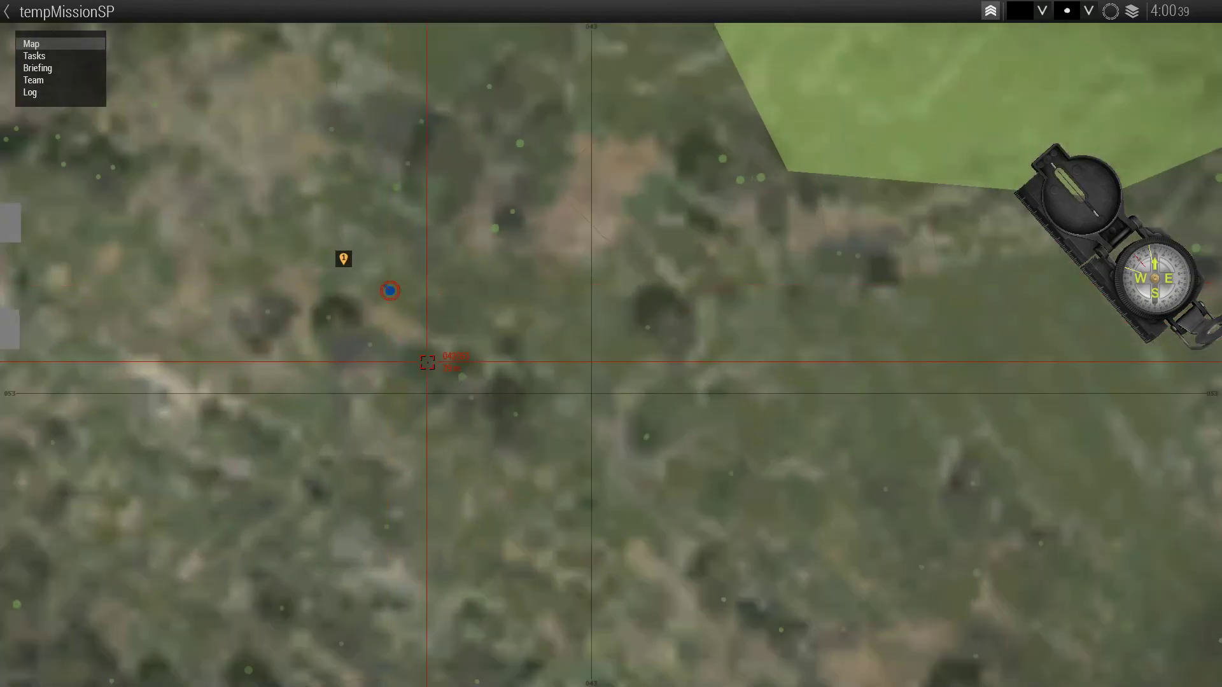
key(m)
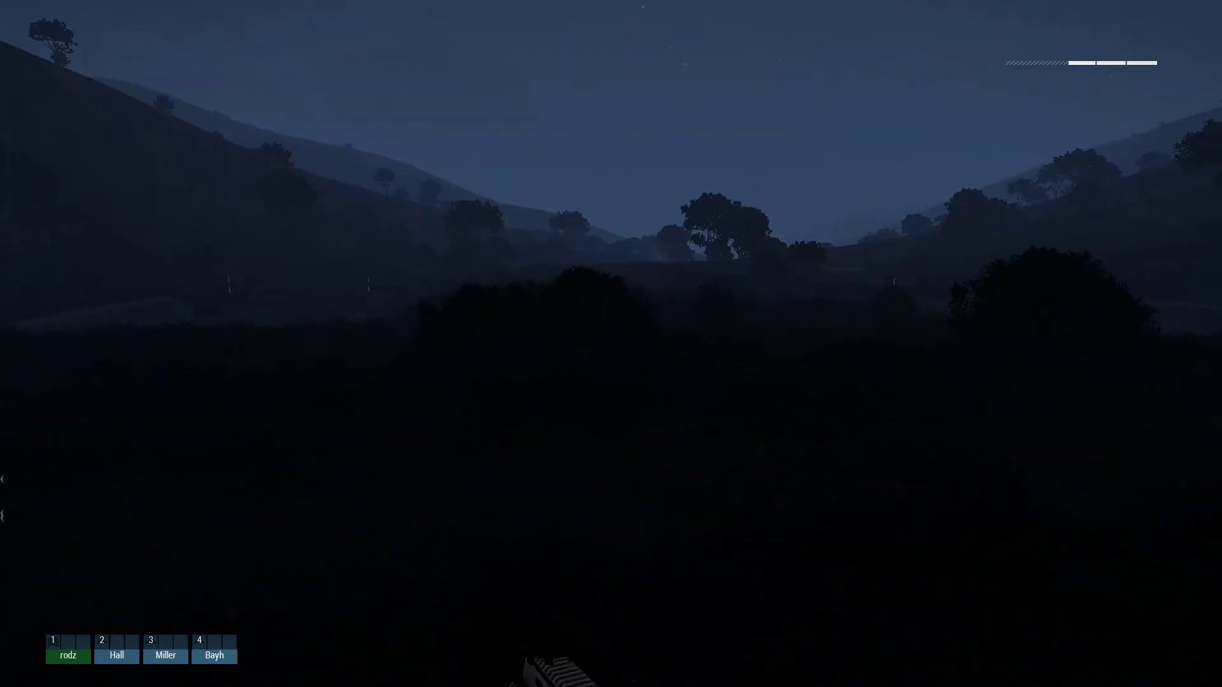
- Walk into the trigger area so the Alpha riflemen join the squad, then stand up
key(w)
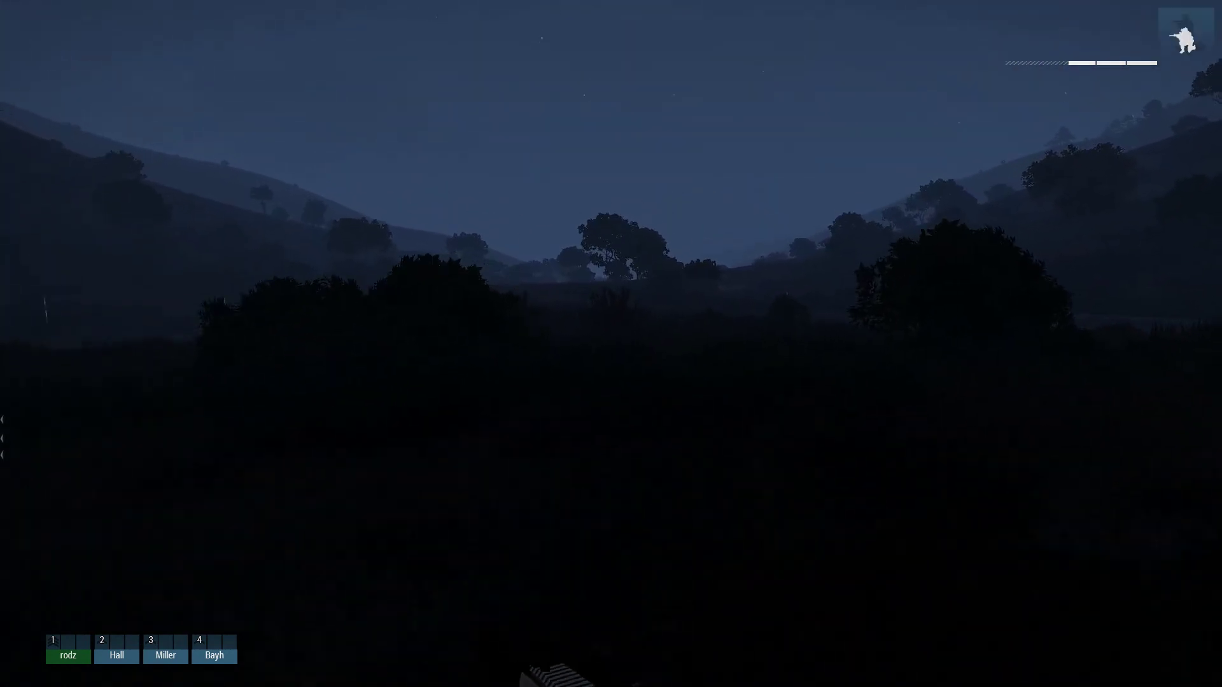
key(w)
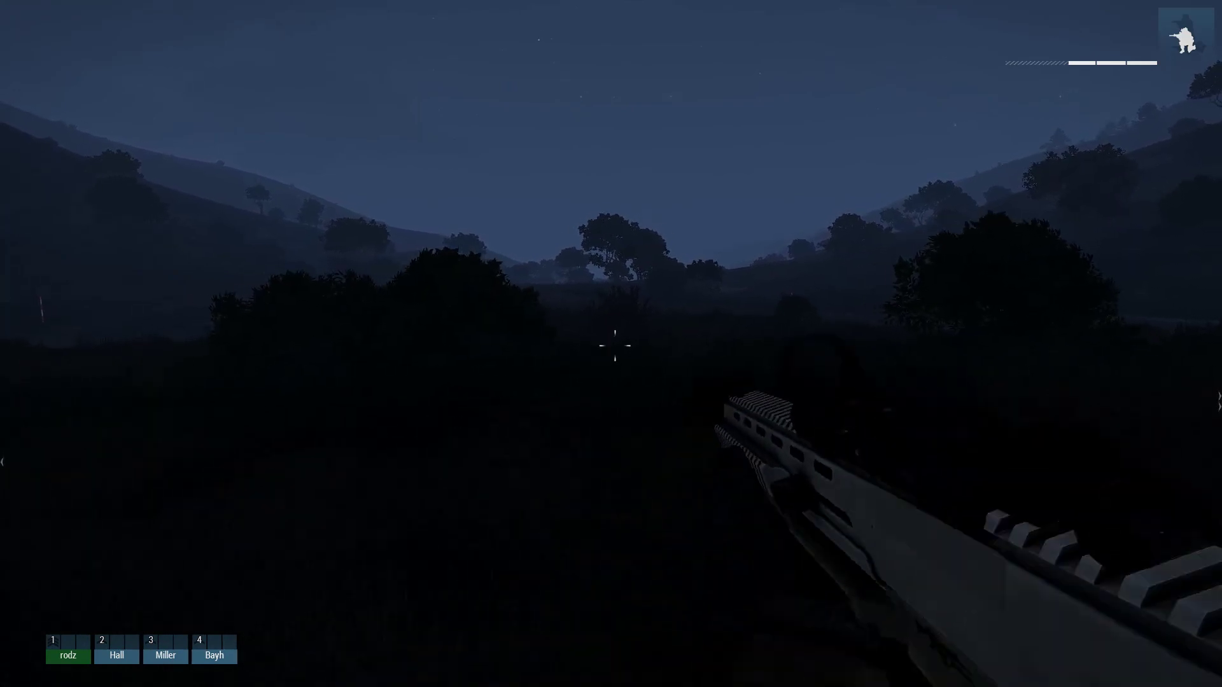
key(w)
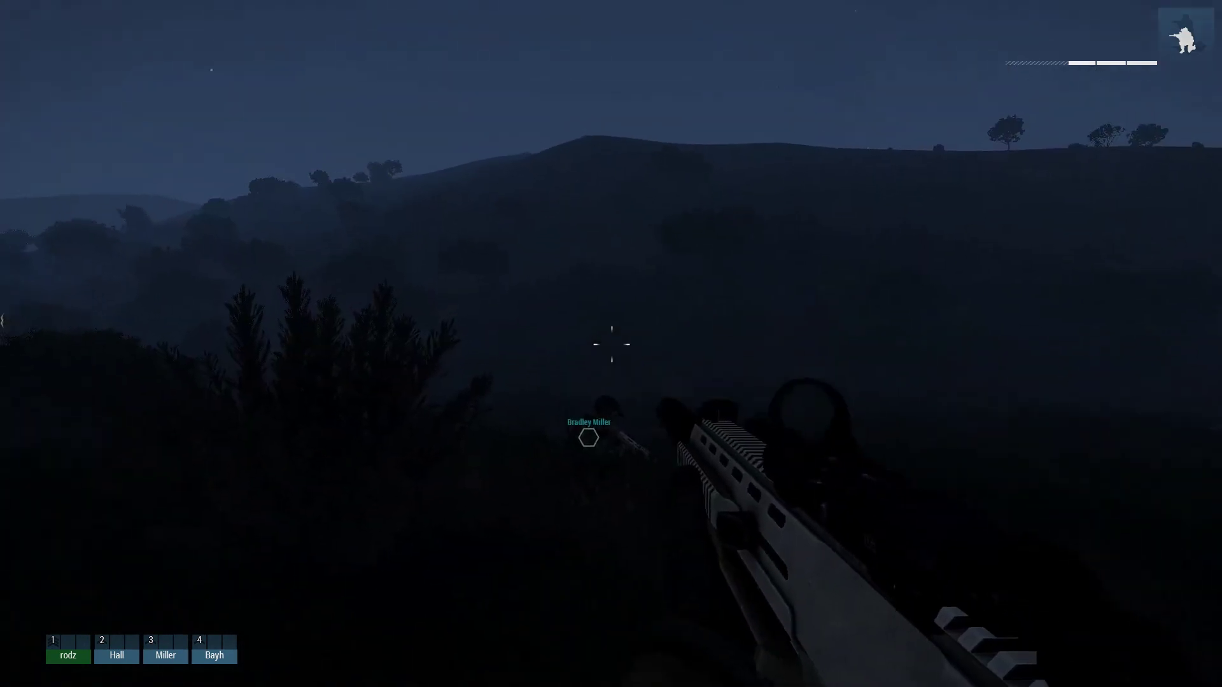
key(x)
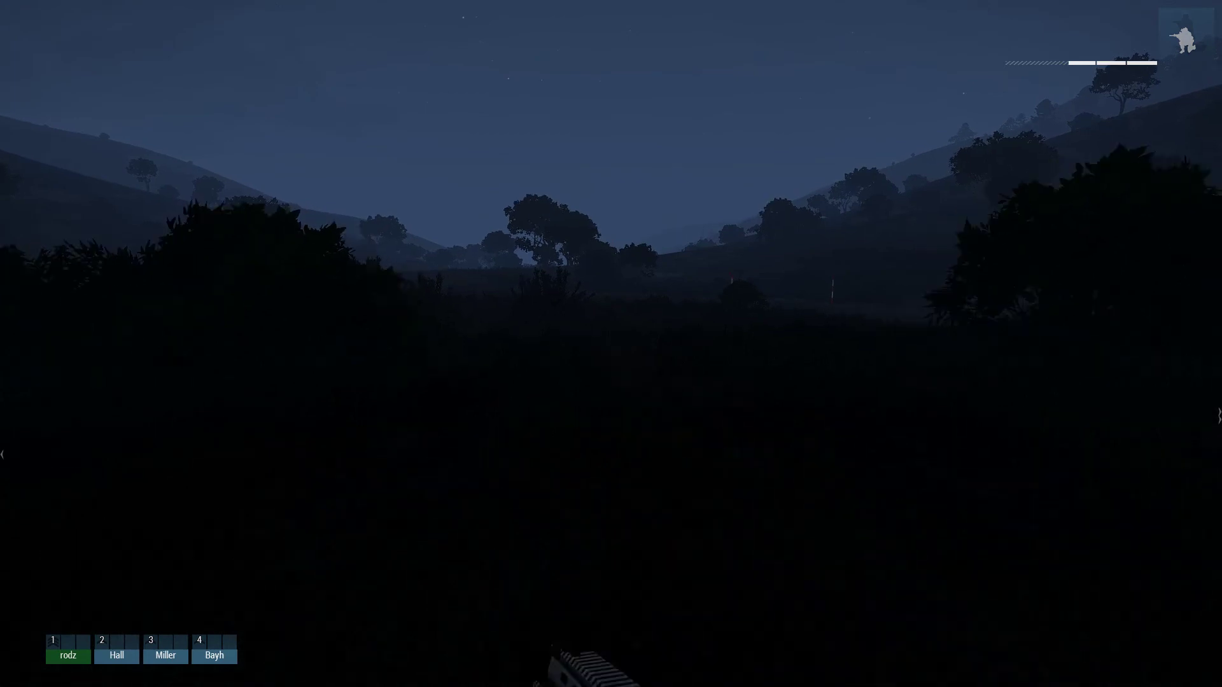